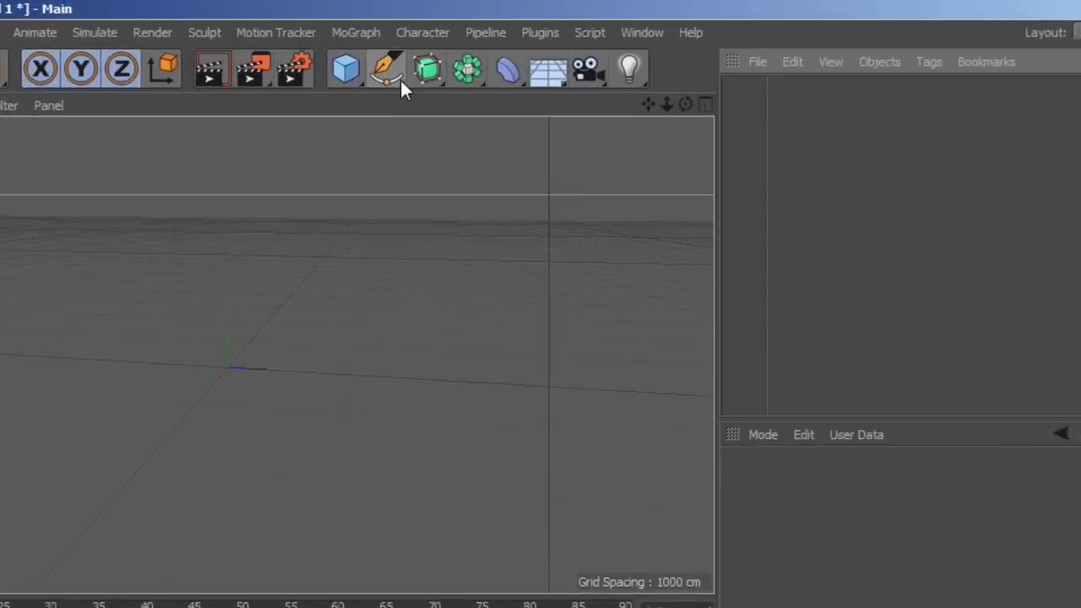
Add a Vectorizer spline and load USB-arrow.jpg as its texture without copying the image to the project location
left_click(226, 127)
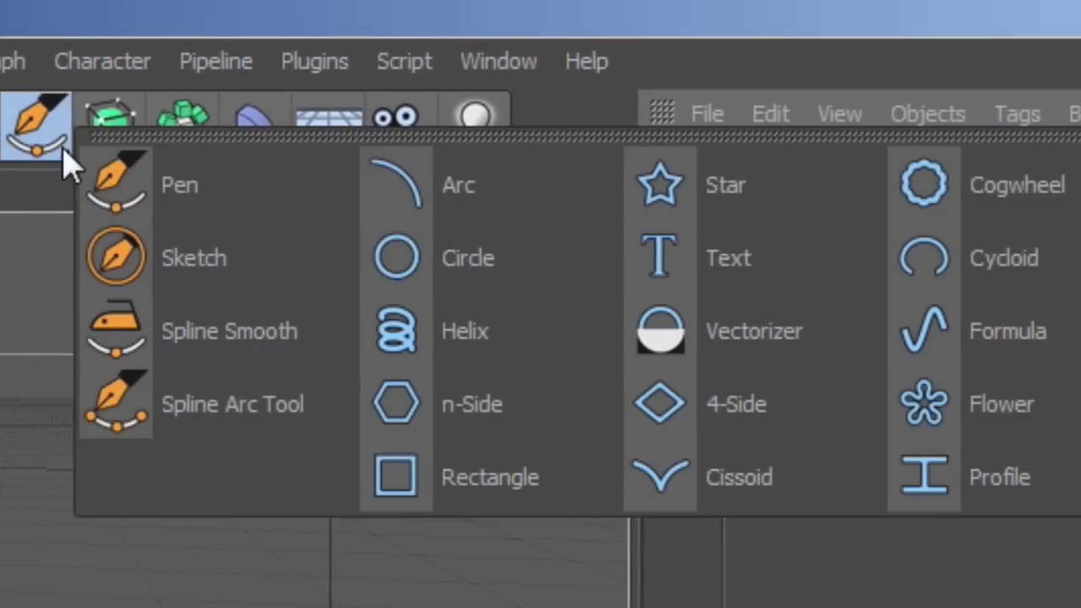
left_click(717, 335)
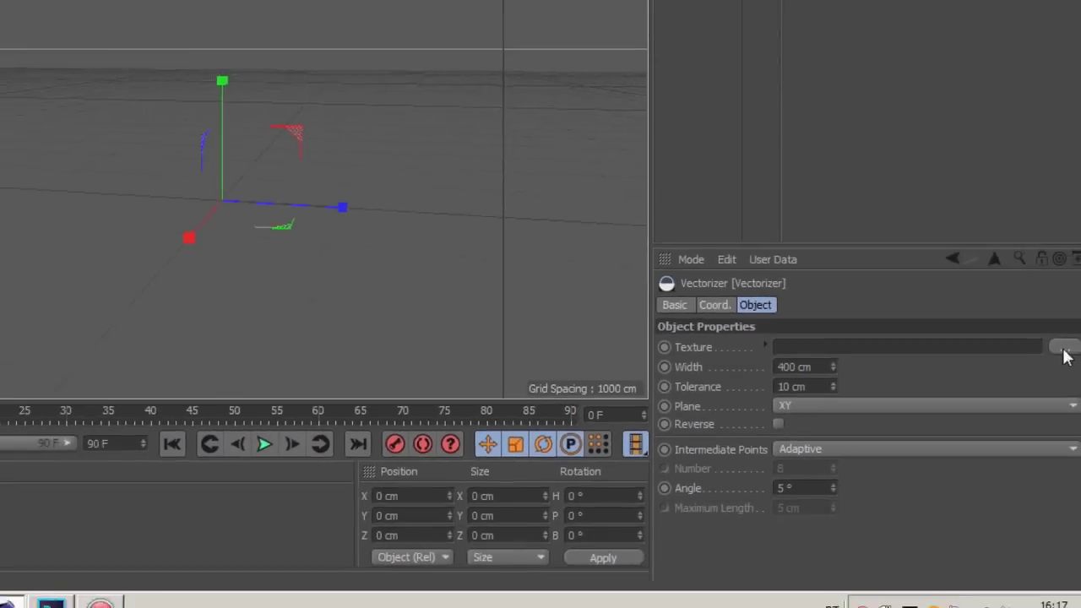
left_click(1049, 378)
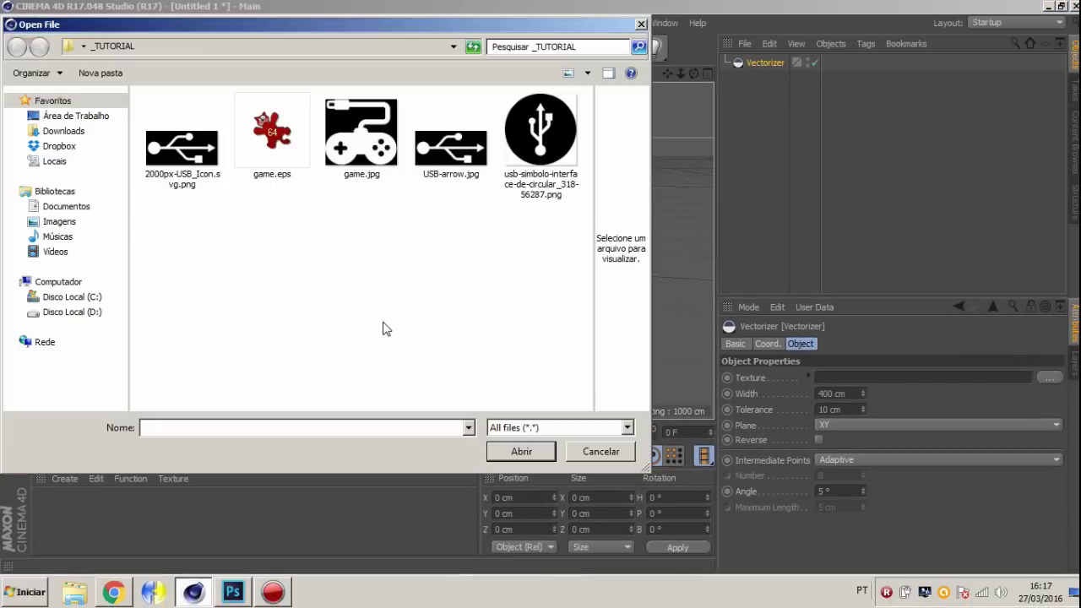
left_click(461, 157)
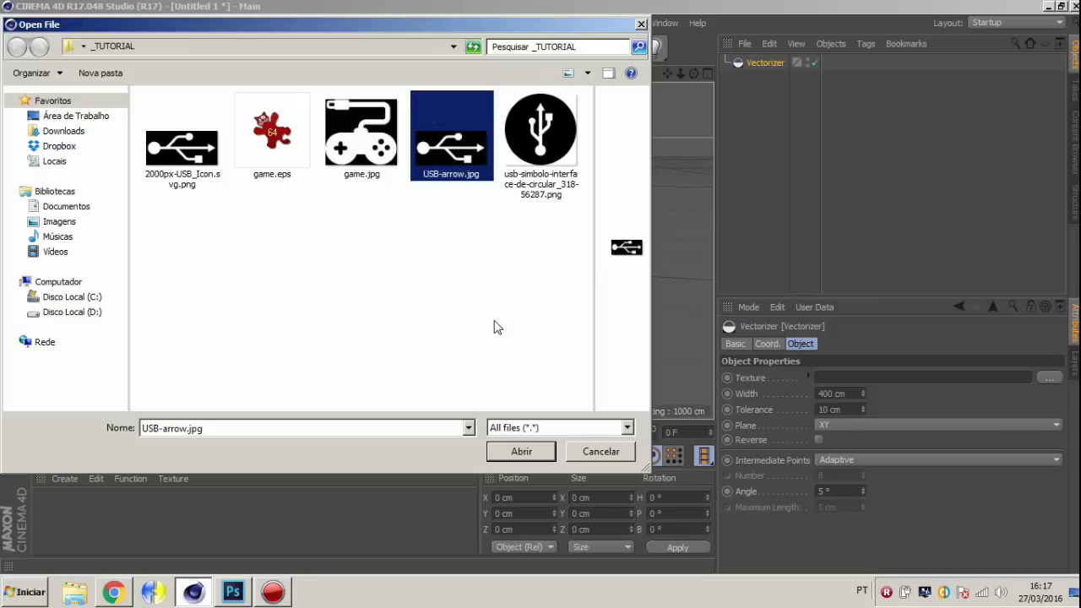
left_click(513, 452)
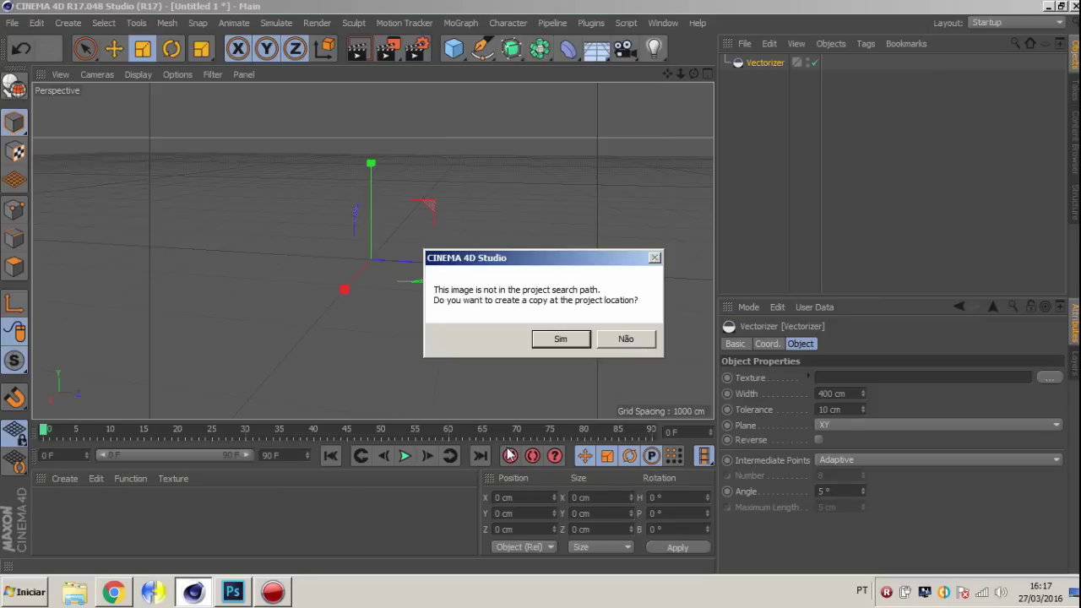
left_click(627, 339)
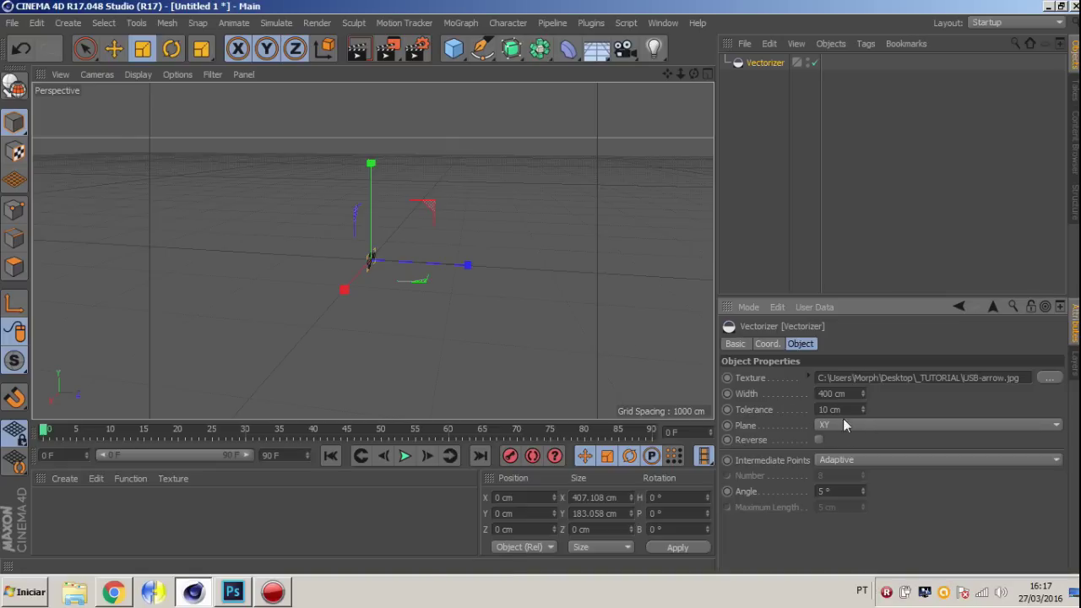
Set the width of the Vectorizer spline to 600 cm
left_click_drag(693, 73, 574, 84)
scroll(368, 252, "up", 5)
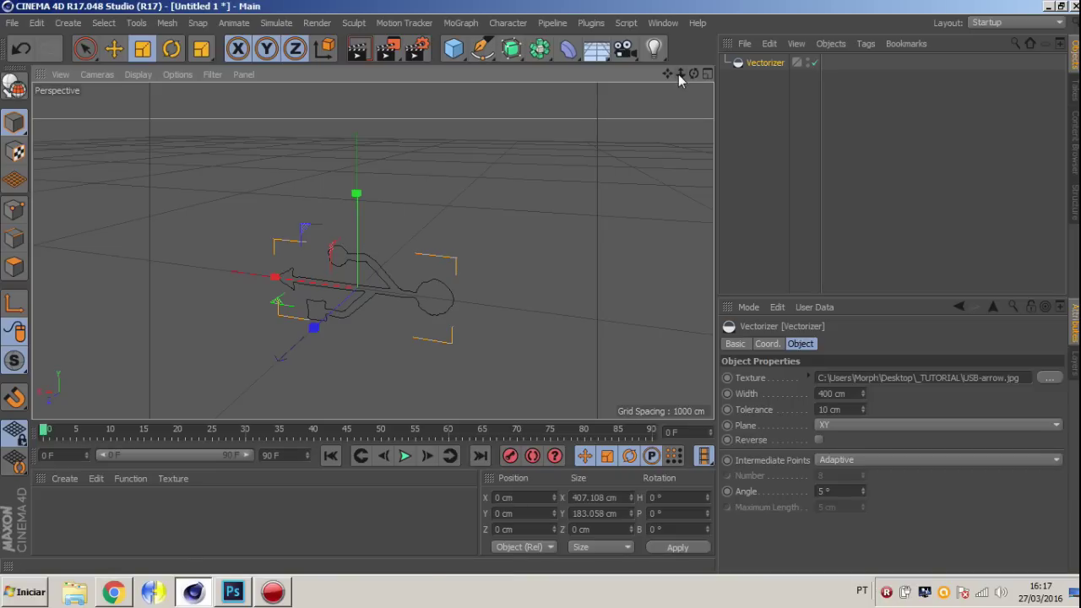
left_click_drag(694, 75, 723, 70)
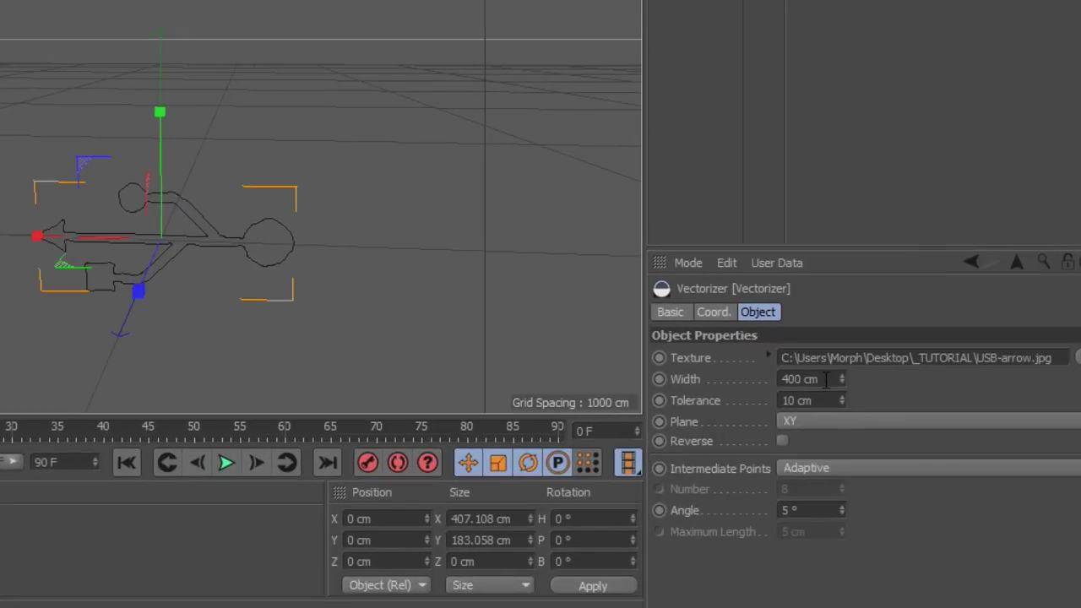
double_click(798, 379)
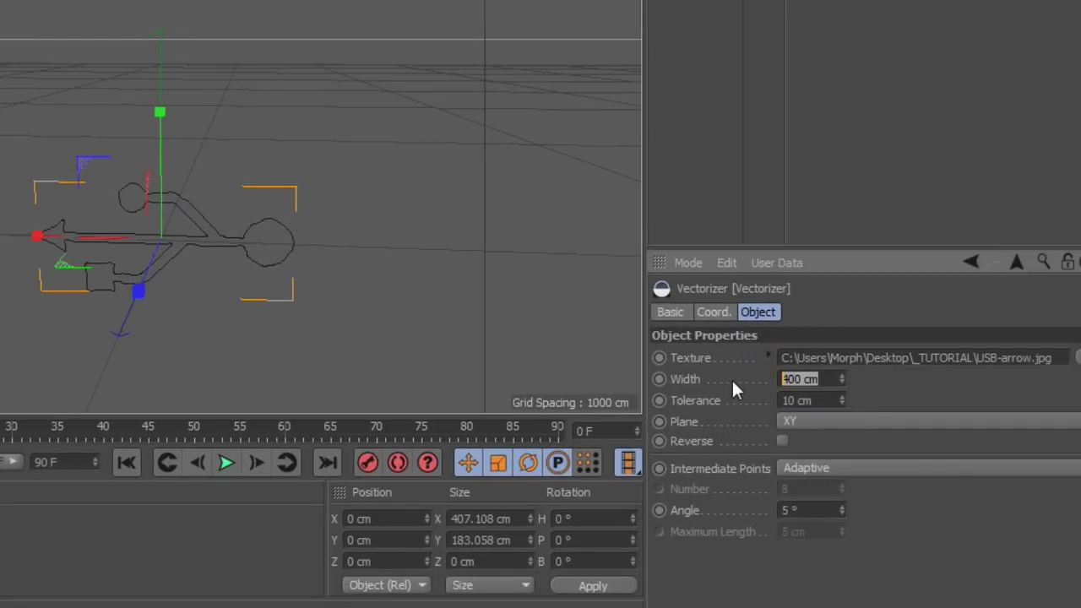
type("600")
key("Return")
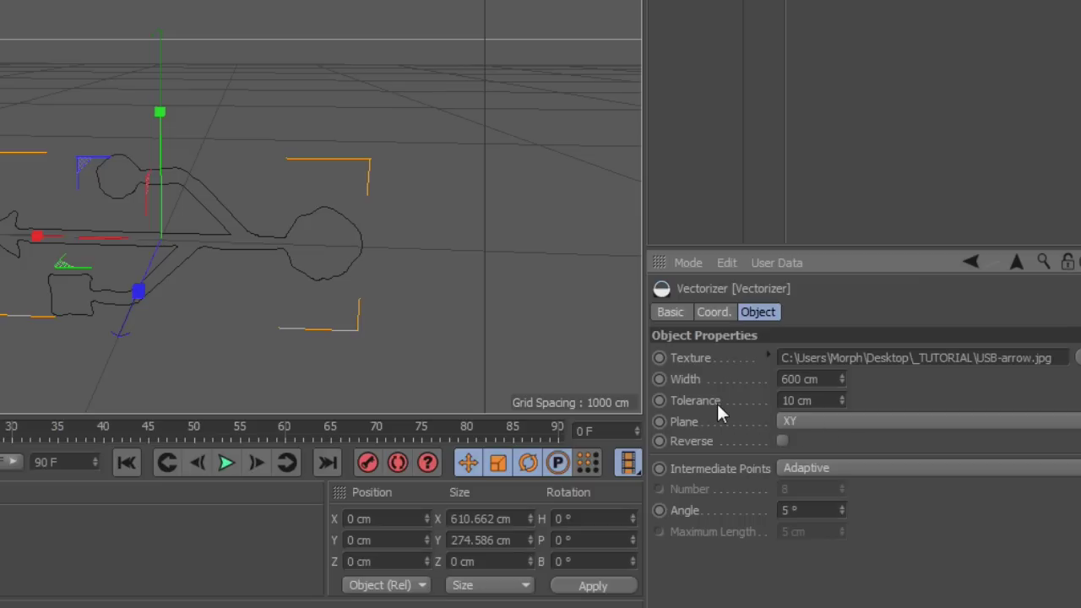
Try a tolerance of 60 cm on the Vectorizer spline
double_click(815, 401)
type("60")
key("Return")
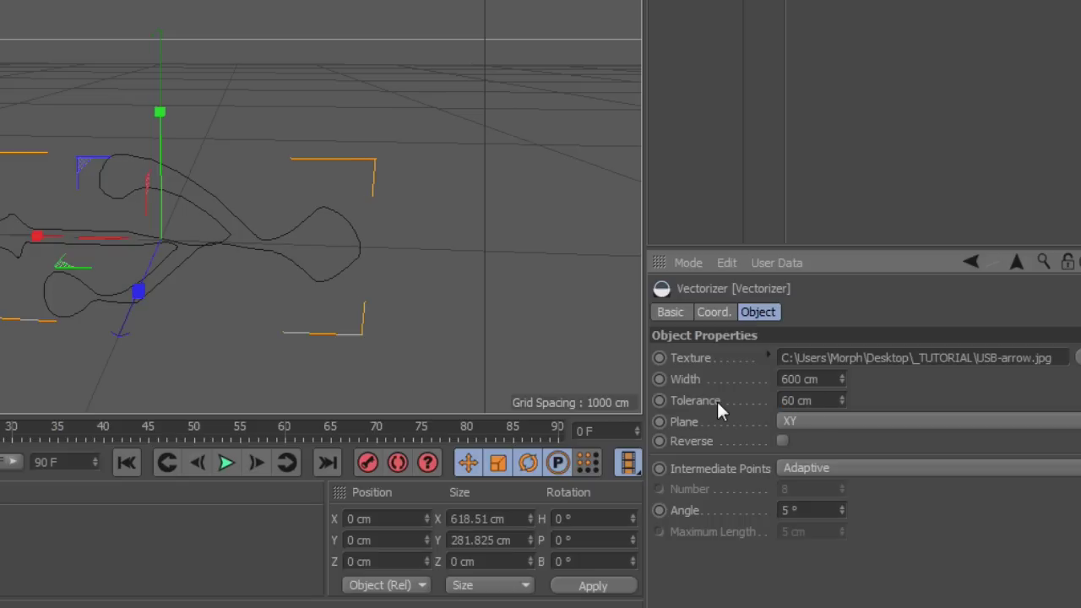
Set the Vectorizer's tolerance to 0 cm for an accurate trace of the USB symbol
left_click(782, 401)
type("0")
key("Return")
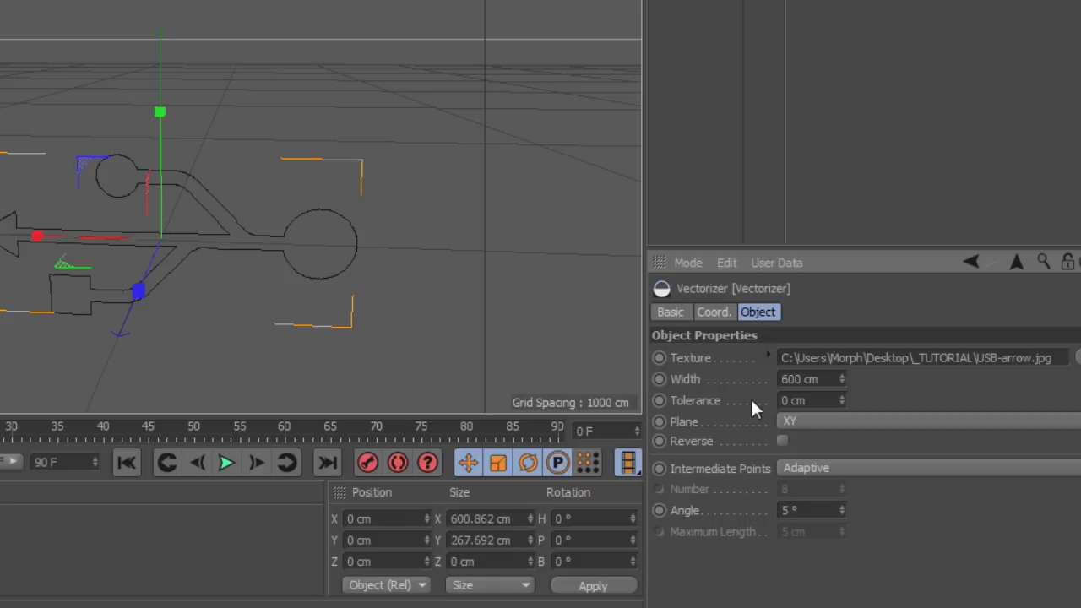
Try the ZY plane for the Vectorizer spline and return it to the XY plane
left_click(804, 422)
left_click(799, 464)
left_click(805, 424)
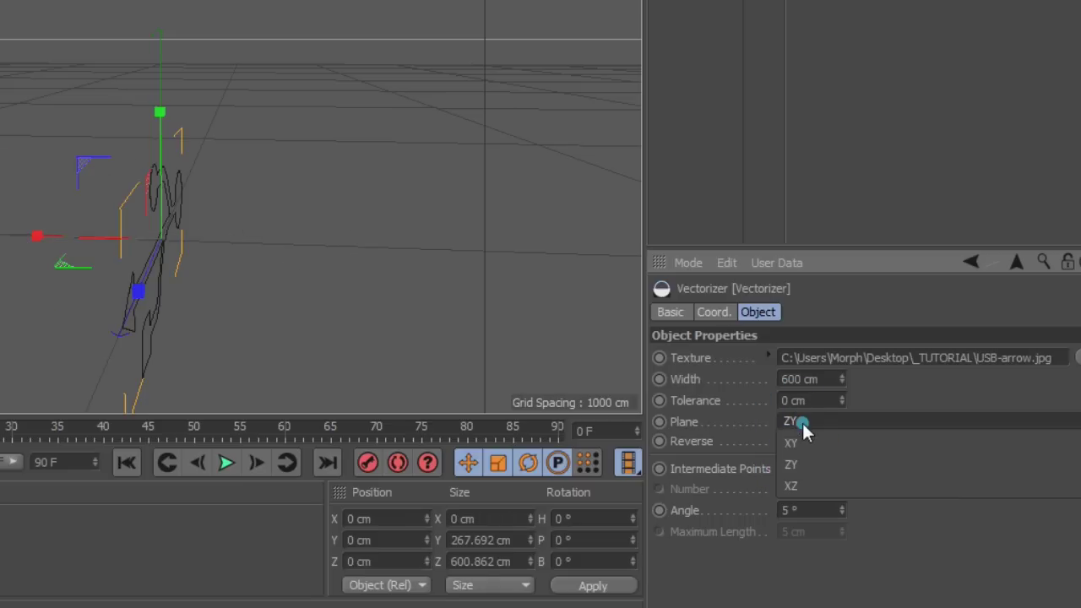
left_click(805, 441)
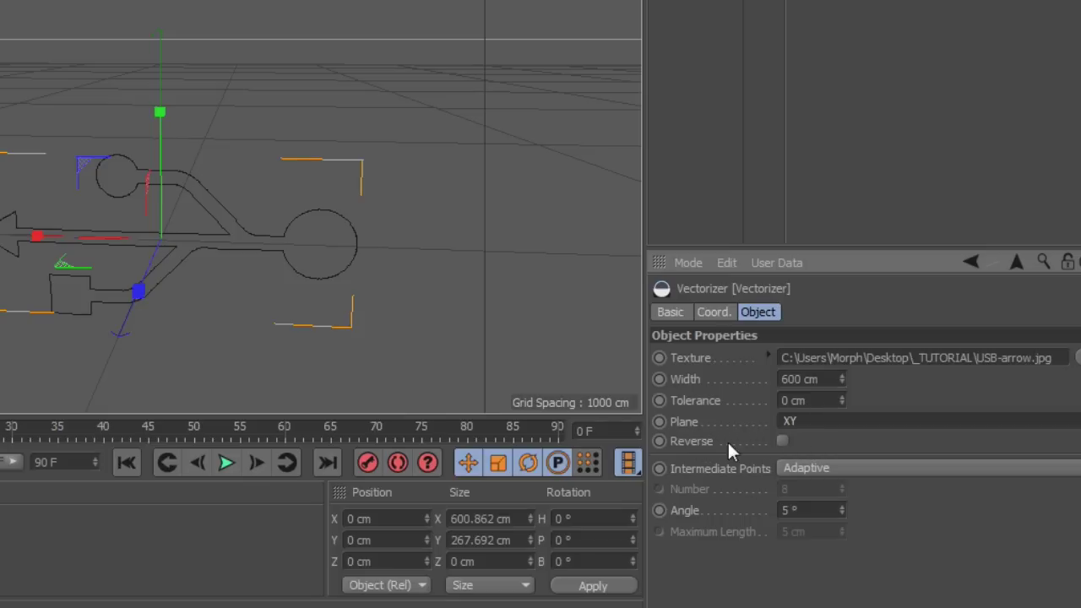
Turn on the Reverse option for the Vectorizer spline
left_click(783, 442)
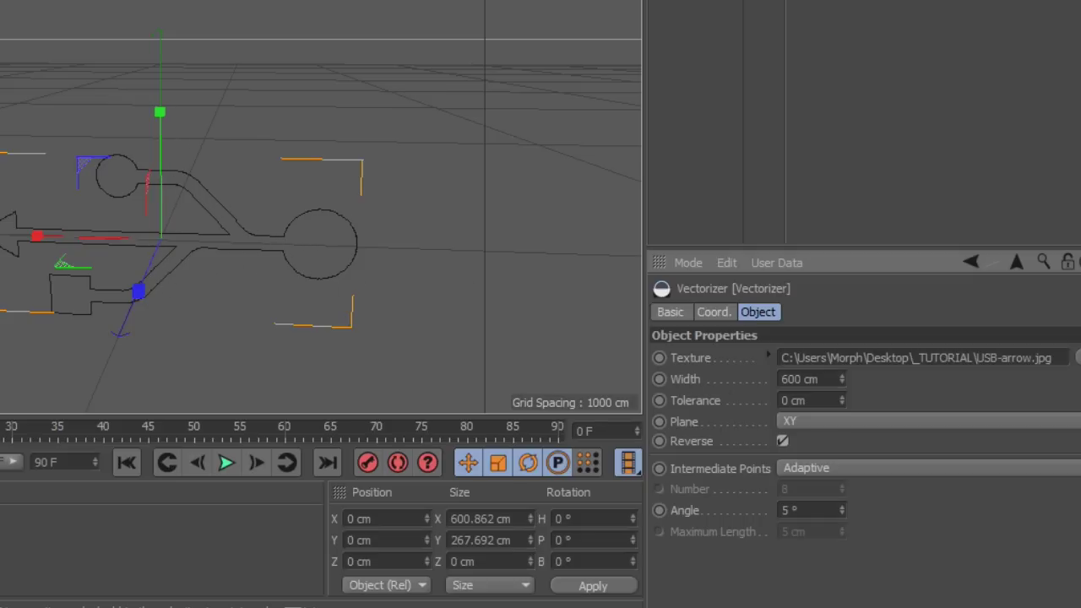
left_click_drag(183, 183, 183, 187, "alt")
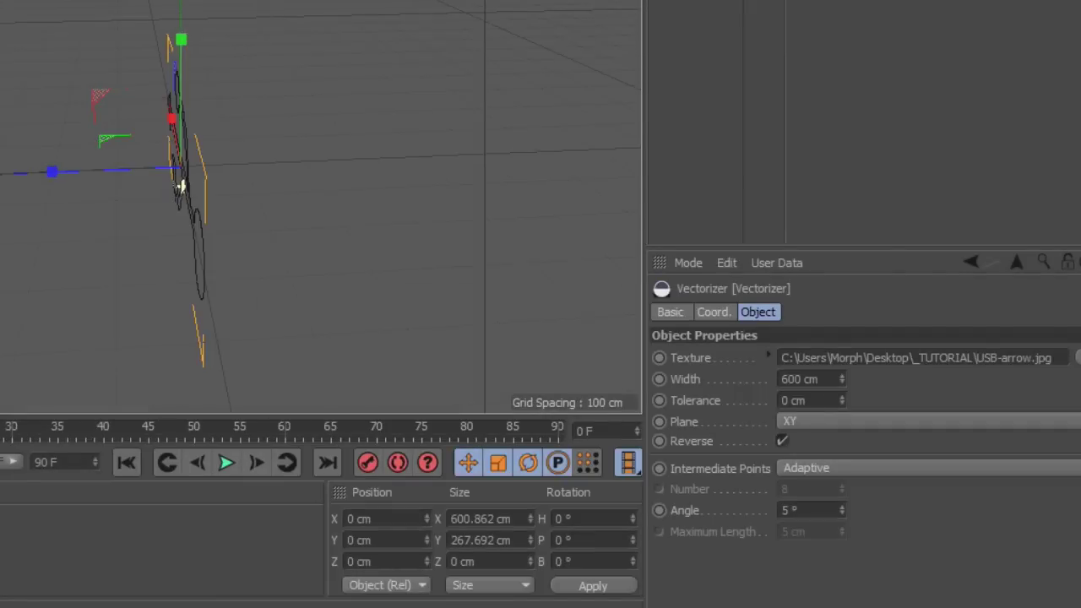
left_click_drag(181, 181, 183, 187, "alt")
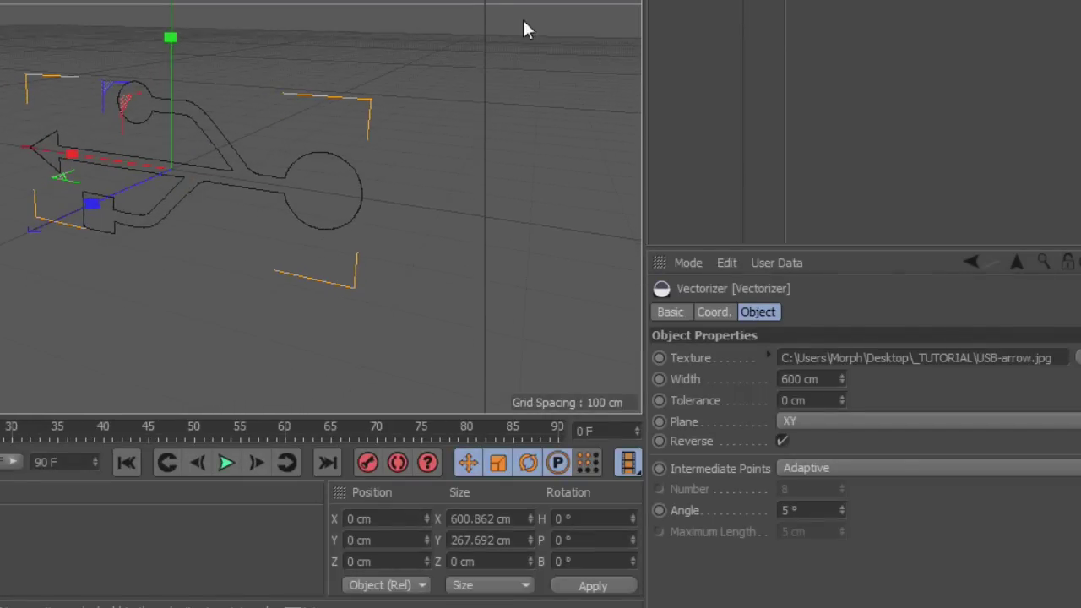
Render the perspective view to check how the USB spline appears without geometry
scroll(423, 95, "up", 4)
scroll(423, 96, "down", 2)
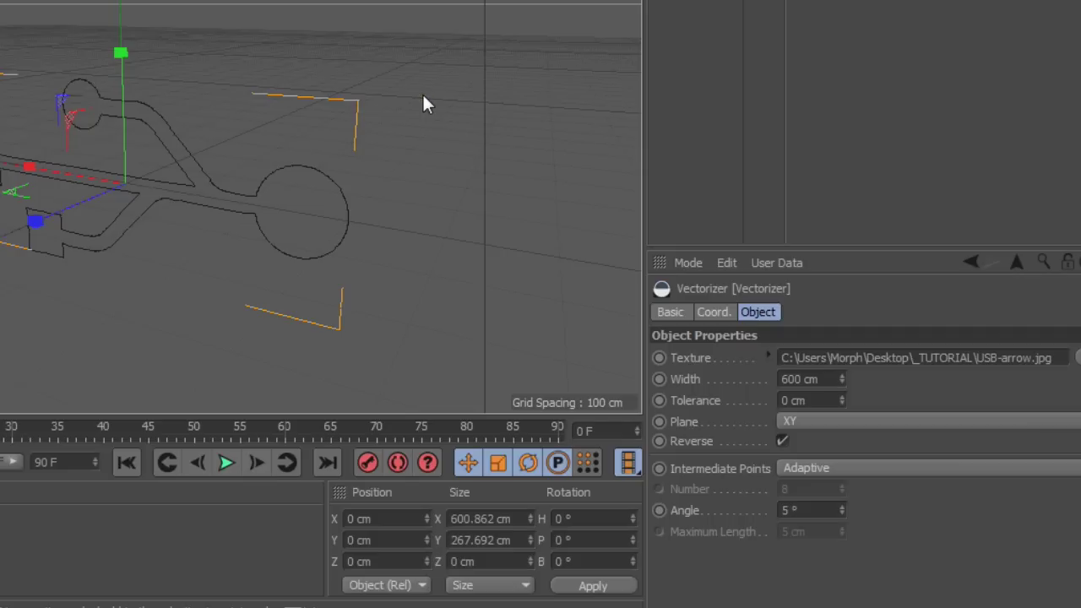
left_click_drag(182, 187, 182, 187, "alt")
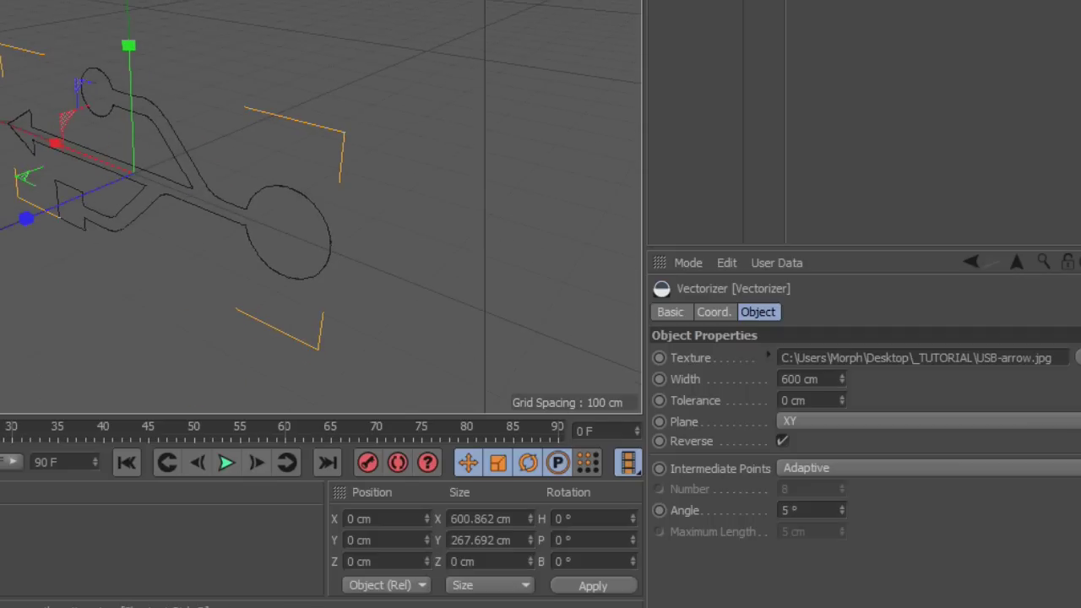
key("ctrl+r")
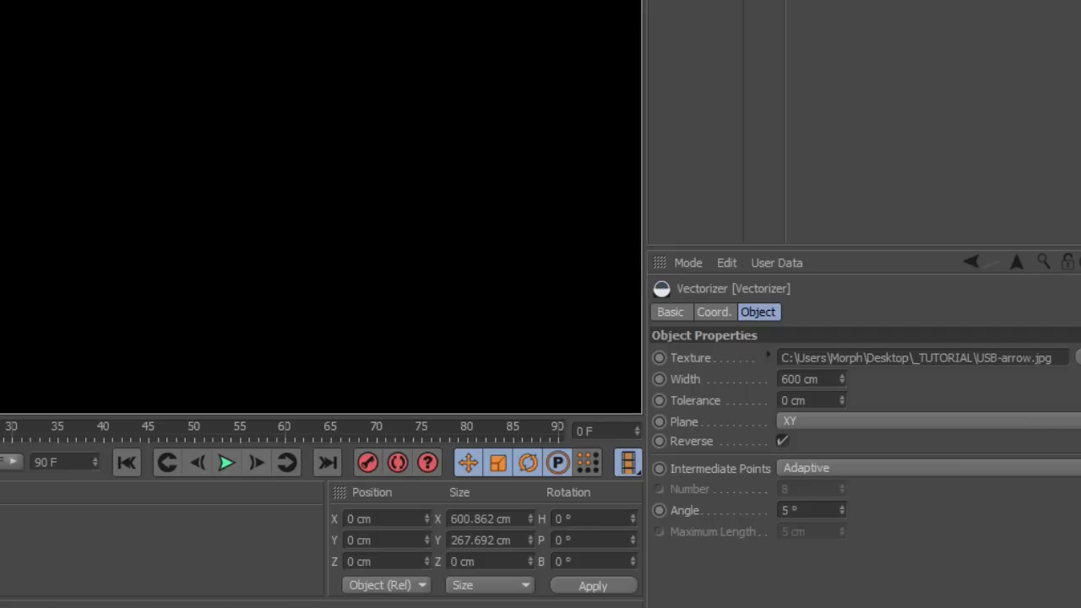
left_click_drag(182, 185, 182, 185, "alt")
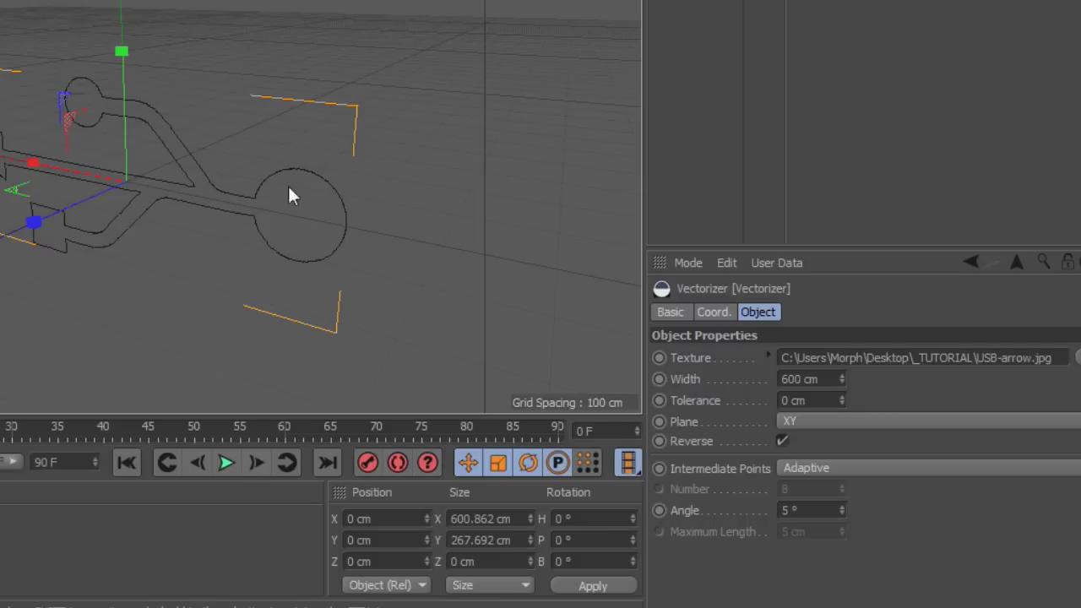
left_click_drag(182, 186, 183, 186, "alt")
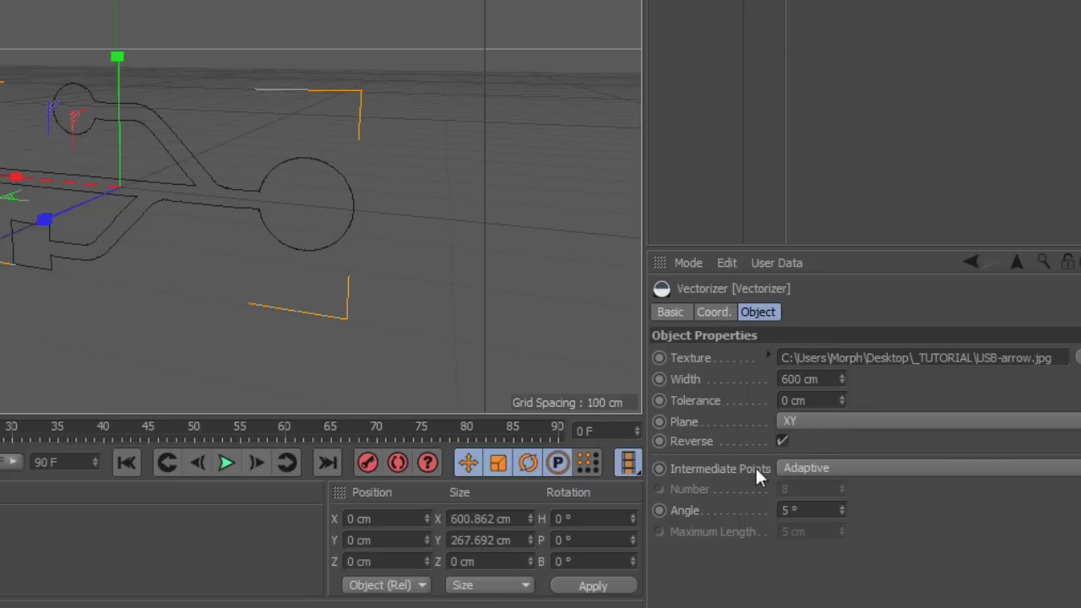
Try the None, Natural and Uniform intermediate point modes on the Vectorizer spline and return to Adaptive
left_click(804, 470)
left_click(811, 489)
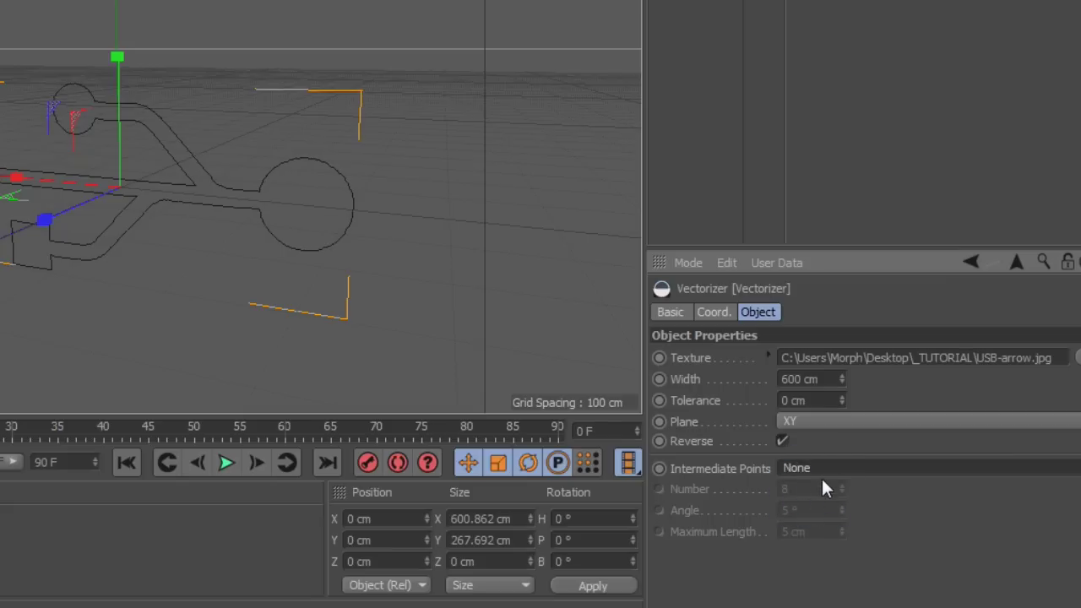
left_click(821, 470)
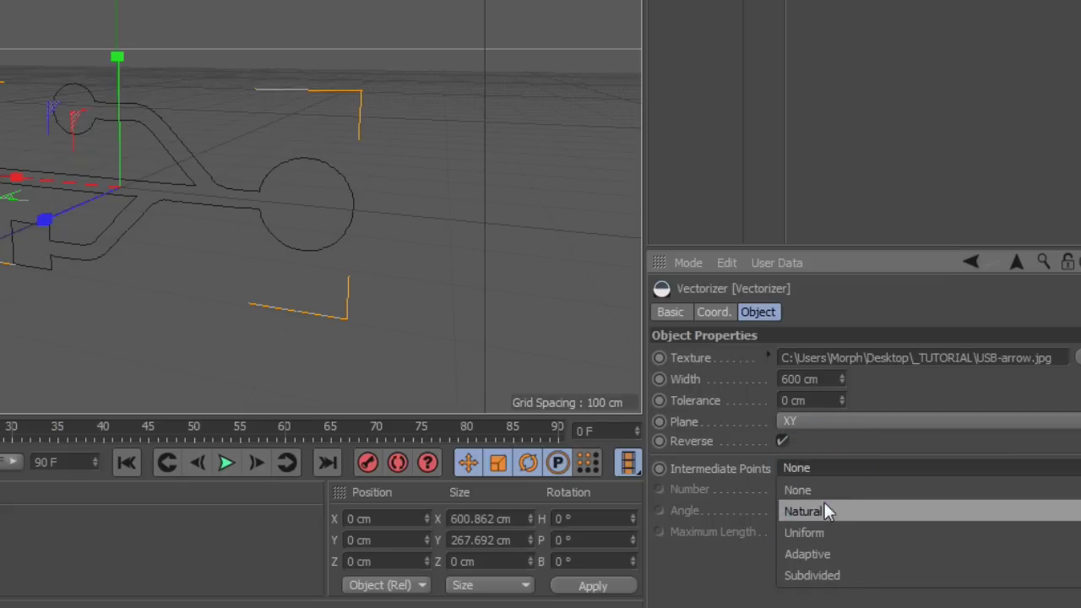
left_click(825, 508)
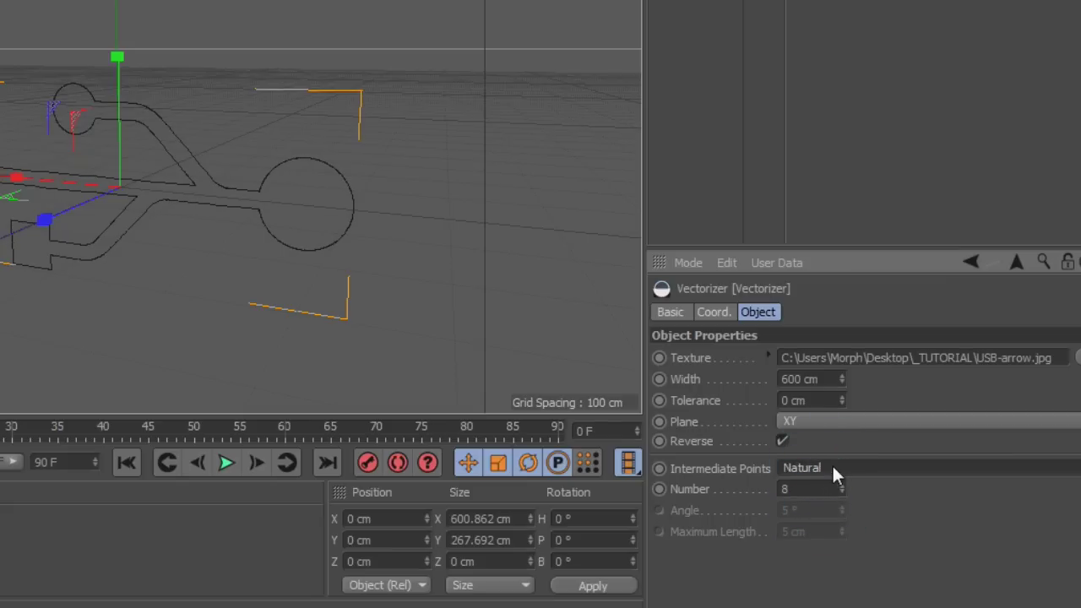
left_click(832, 470)
left_click(833, 532)
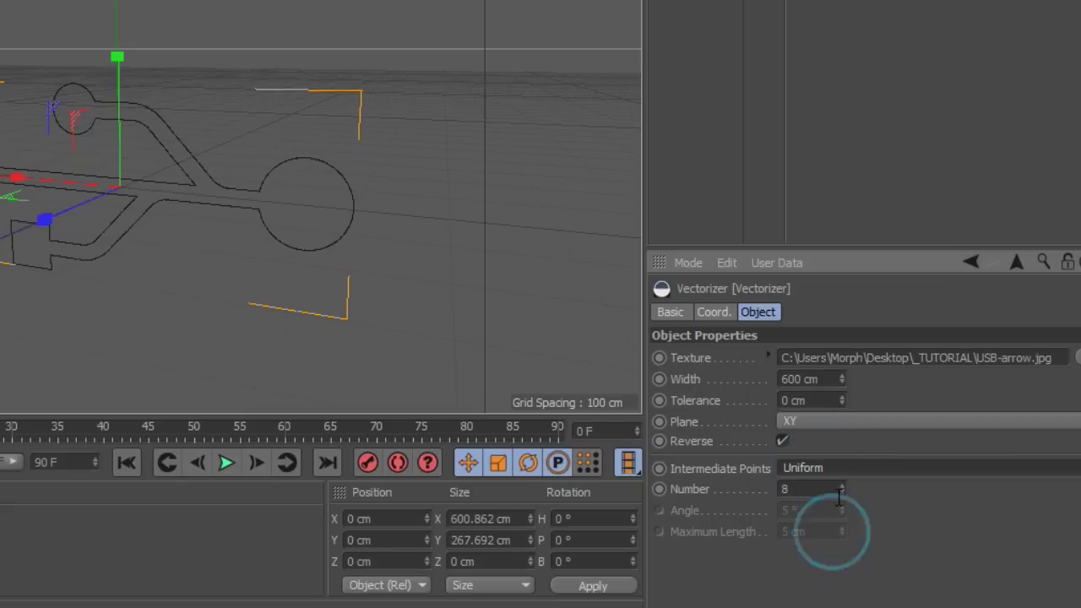
left_click(842, 471)
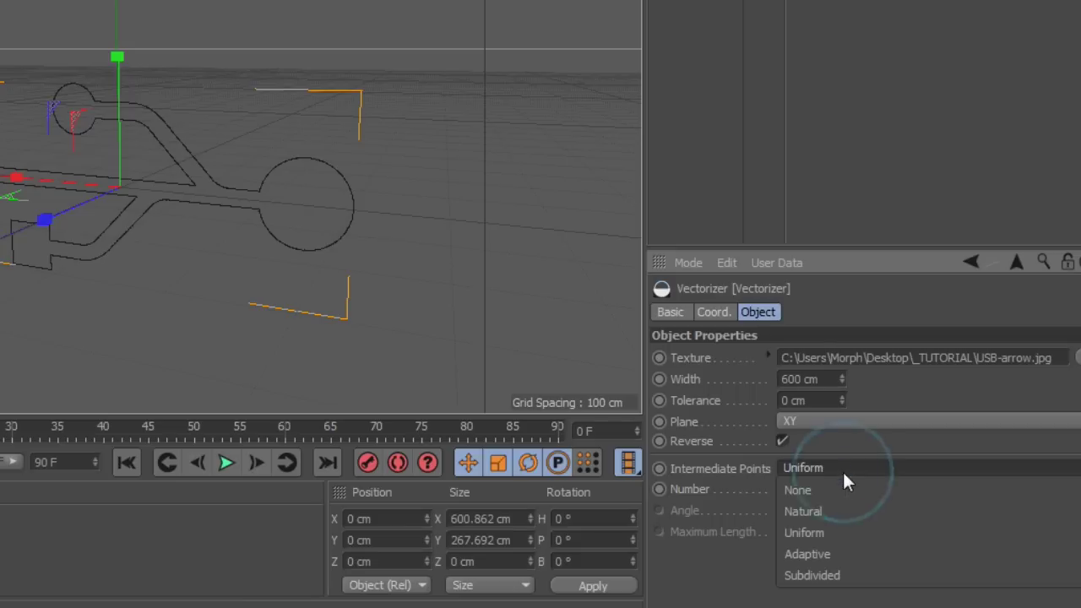
left_click(851, 554)
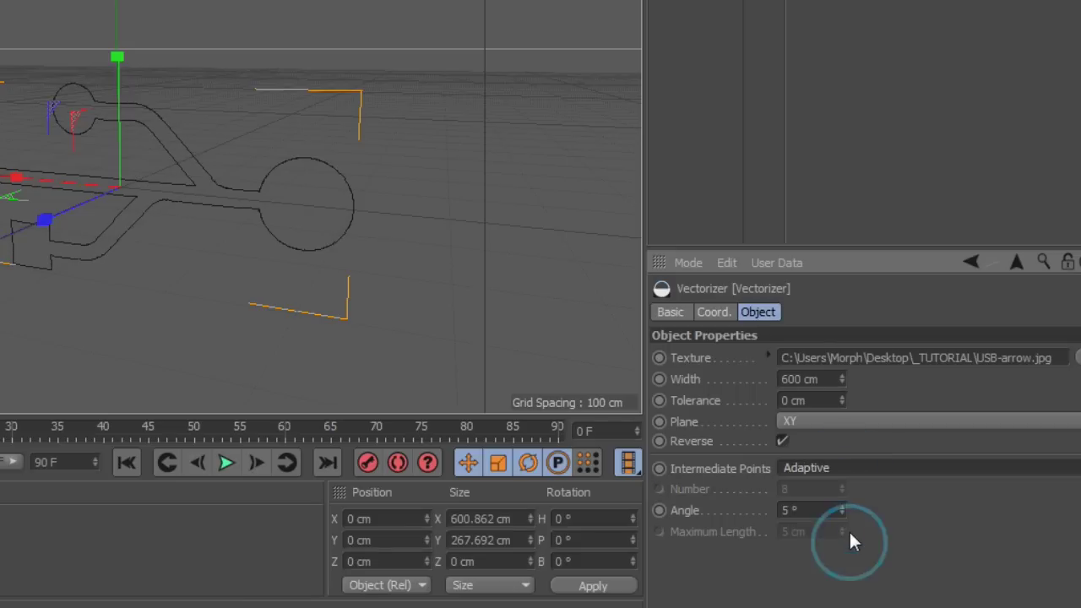
Set the Vectorizer's intermediate points to Subdivided
left_click(850, 474)
left_click(839, 572)
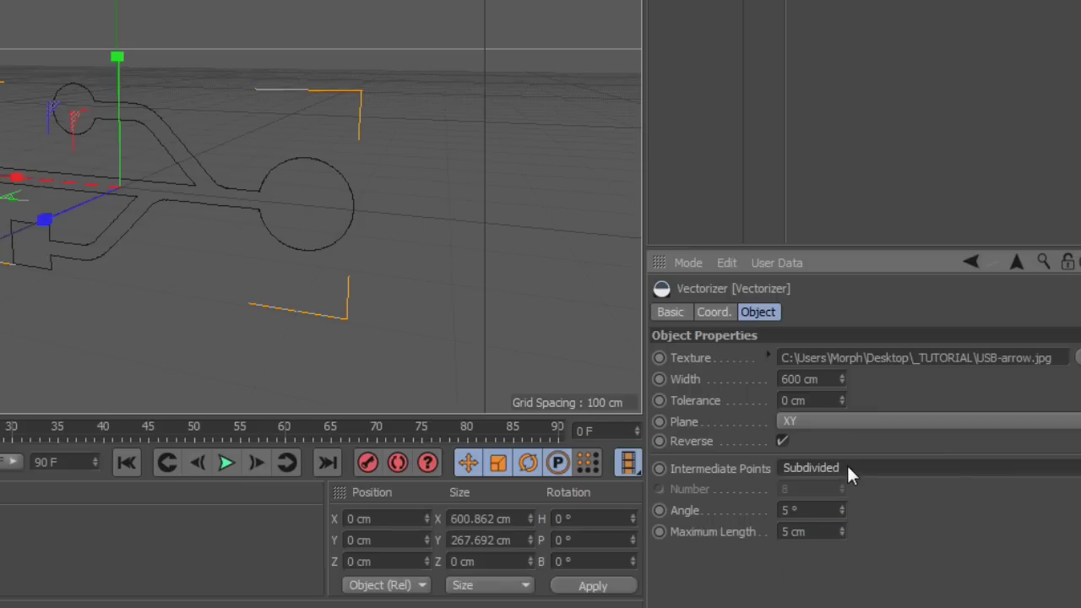
double_click(794, 508)
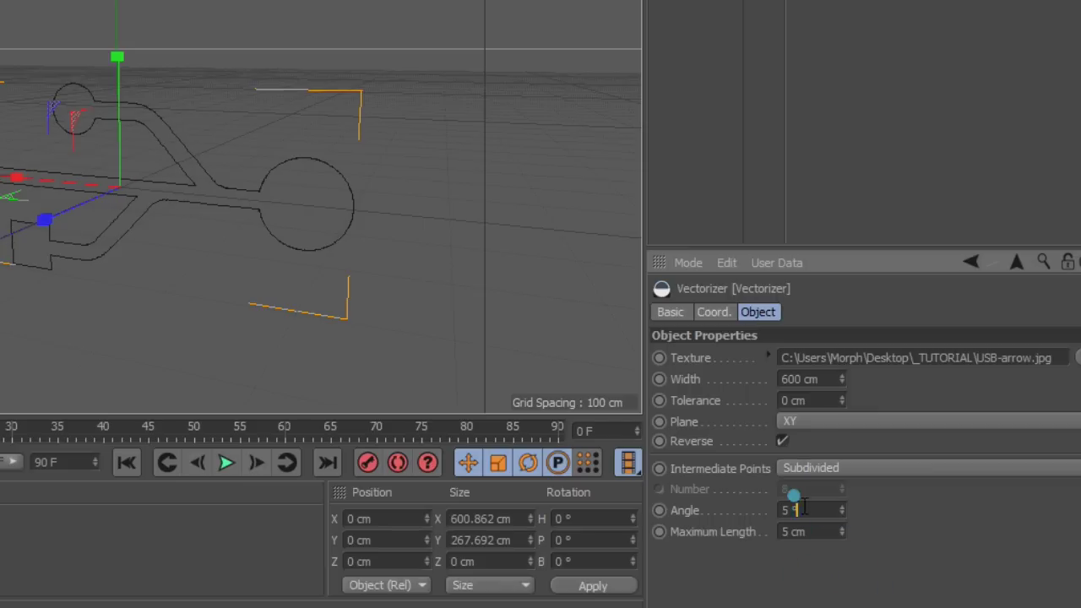
left_click(862, 464)
left_click(881, 574)
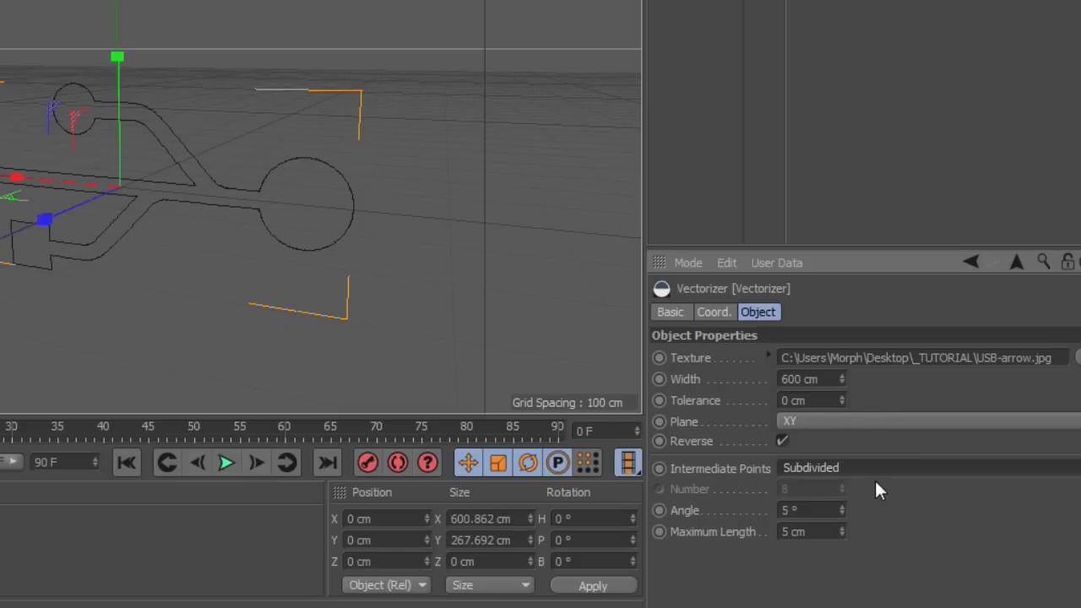
Switch the intermediate points to Adaptive to compare the available settings, and return to Subdivided
left_click(855, 464)
left_click(847, 554)
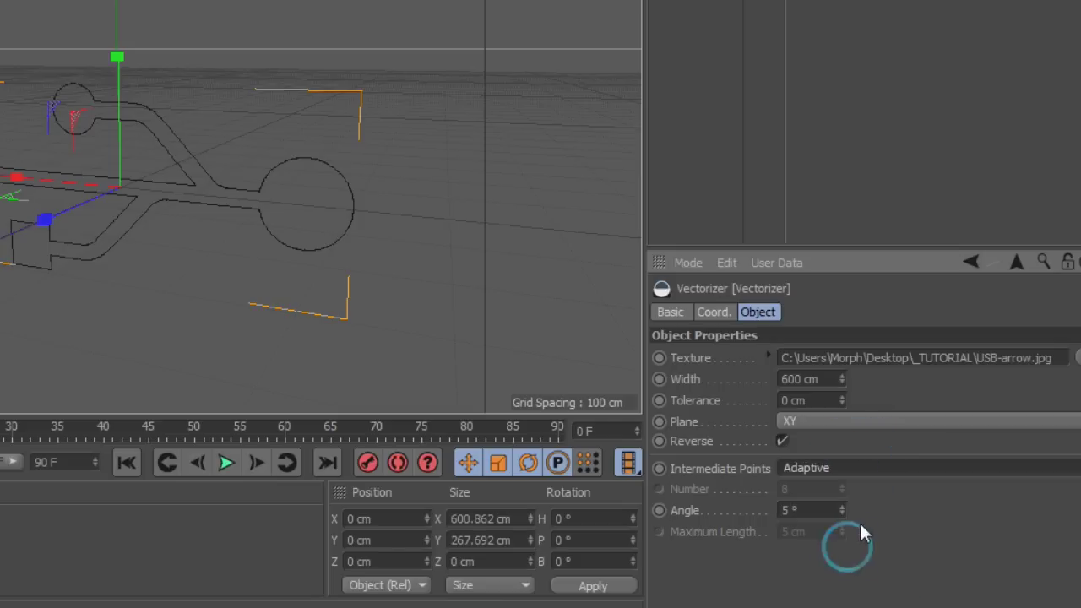
left_click(852, 464)
left_click(851, 575)
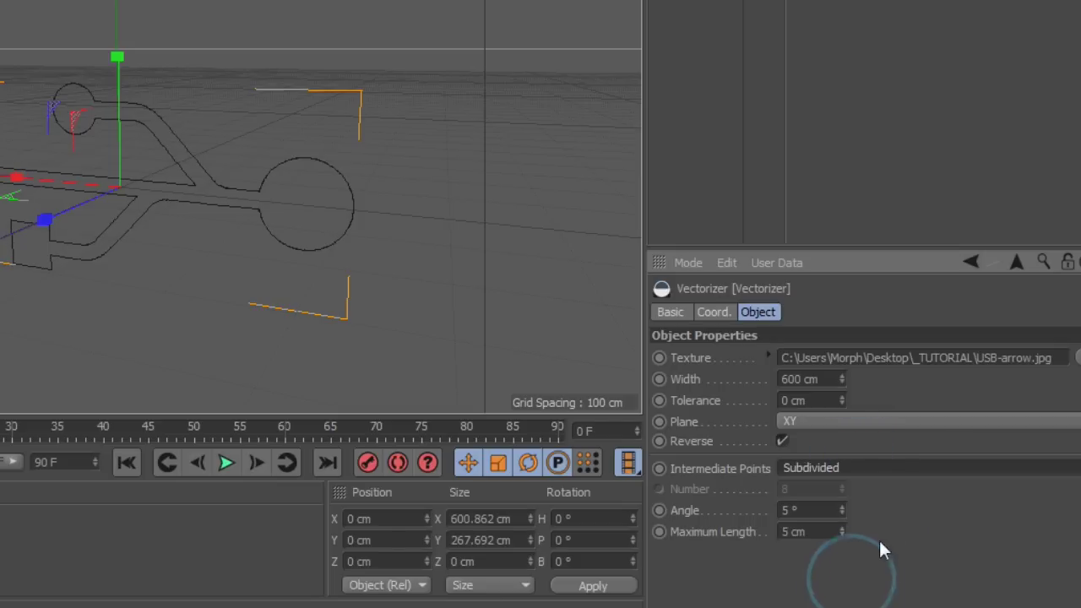
left_click(786, 510)
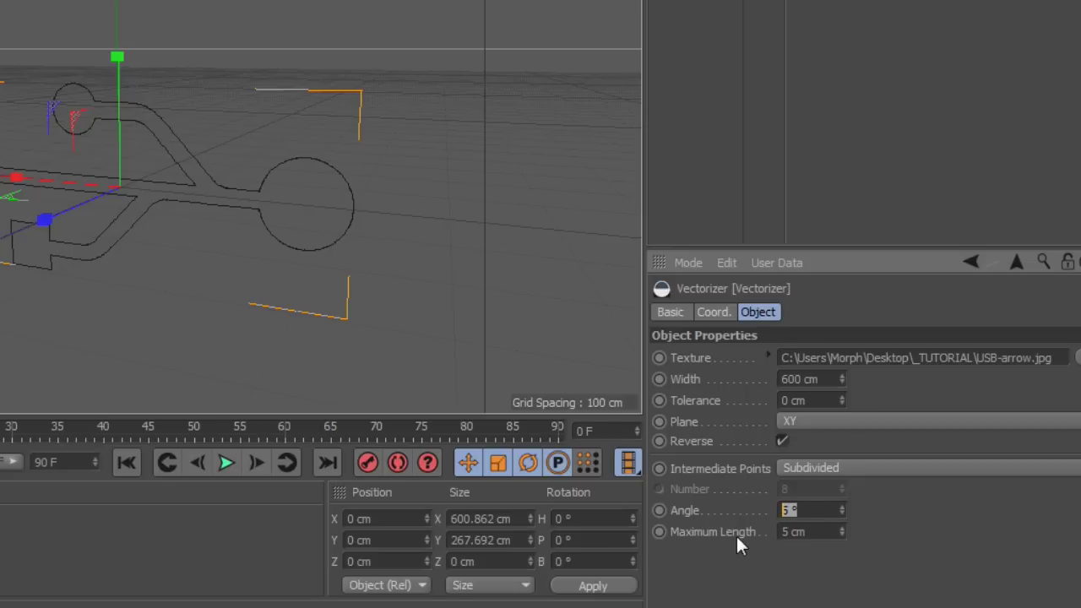
left_click(807, 532)
left_click_drag(182, 185, 182, 186, "alt")
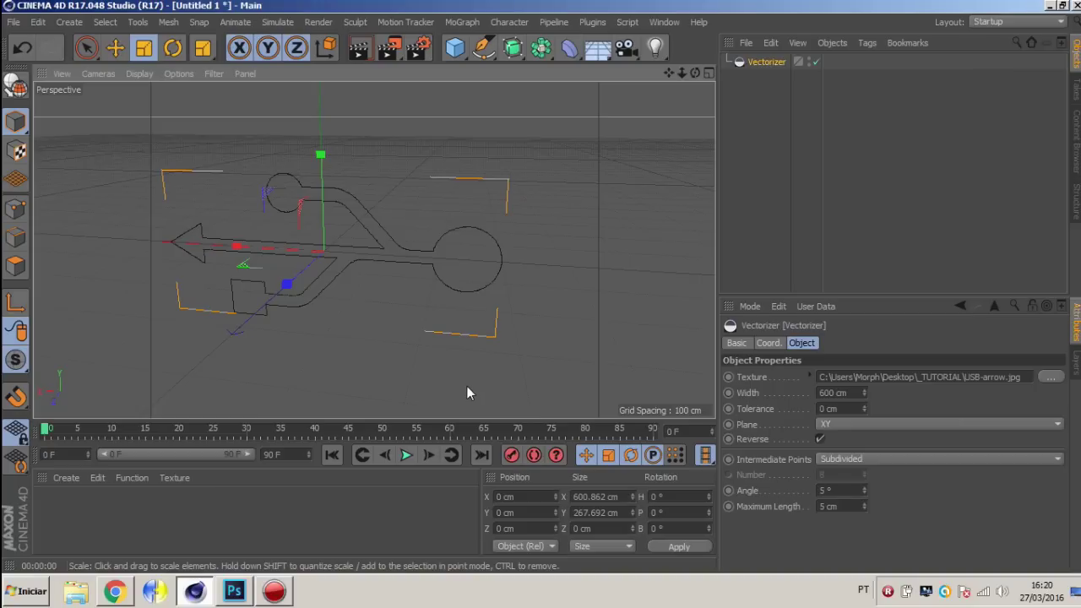
Switch to Photoshop, invert the USB icon to black on white and save it as the JPEG 2000px-USB_Icon.svg.jpg
left_click(234, 591)
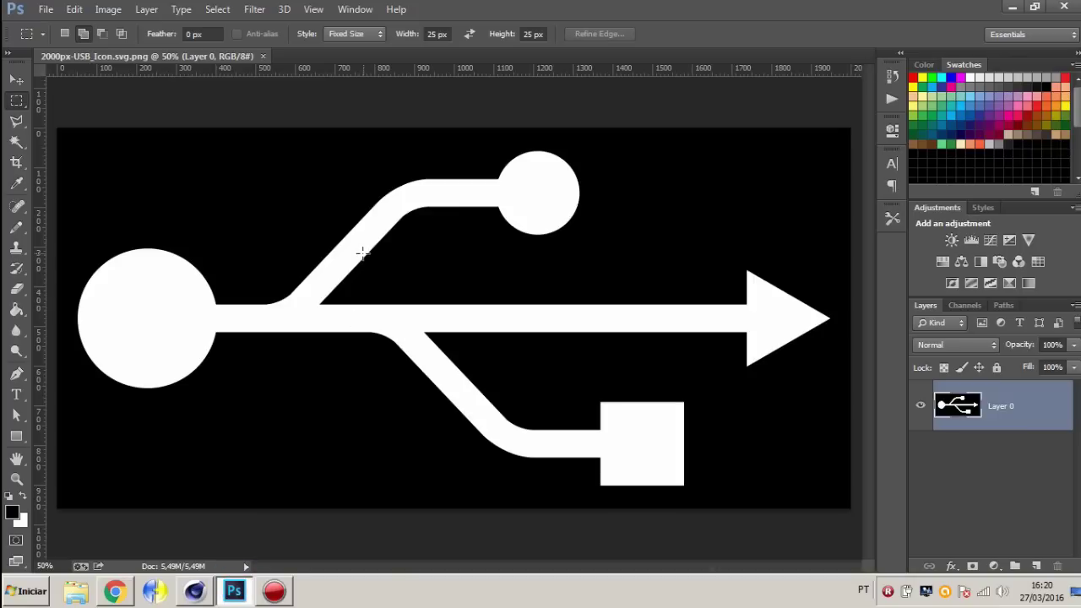
key("ctrl+i")
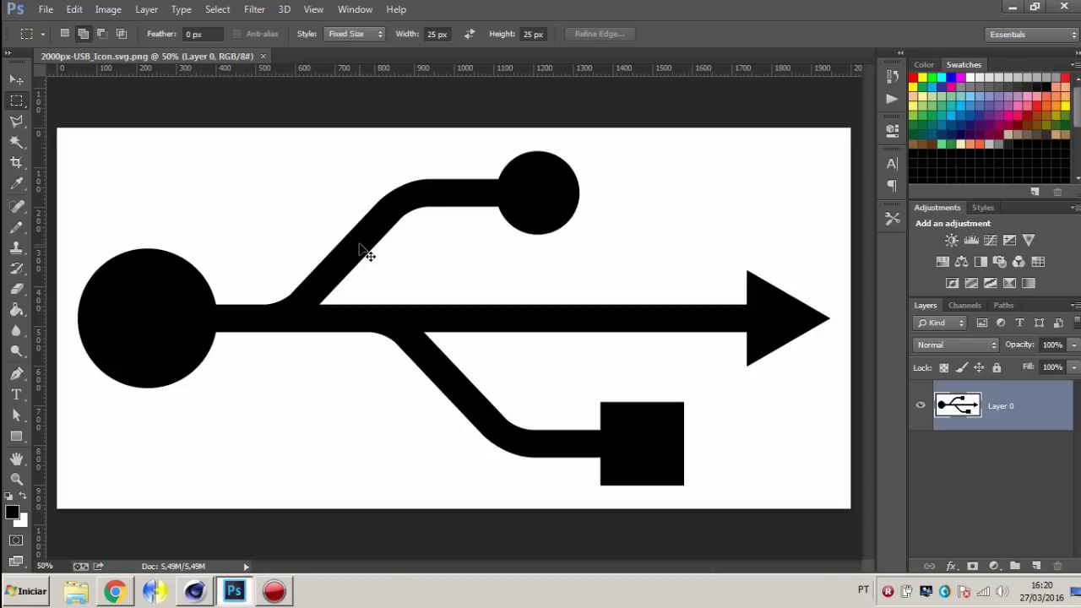
key("ctrl+shift+s")
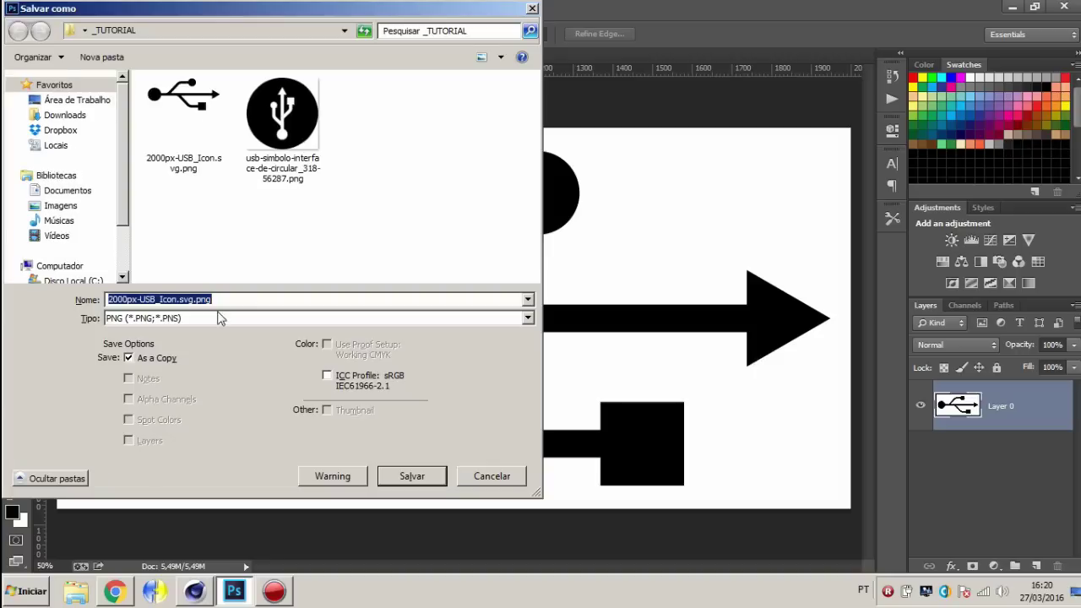
left_click(220, 318)
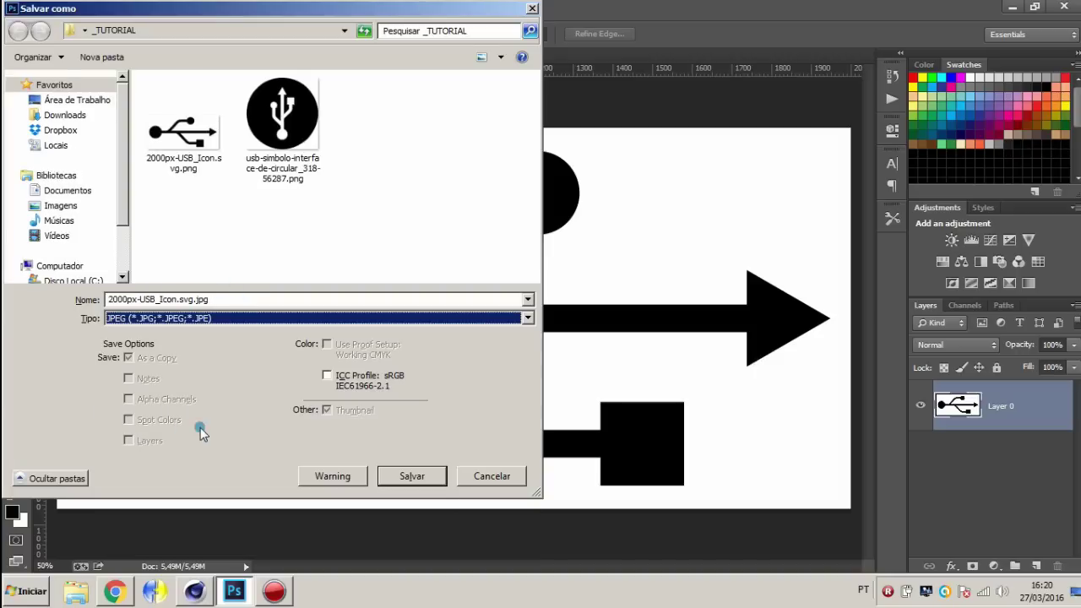
left_click(199, 425)
left_click(414, 476)
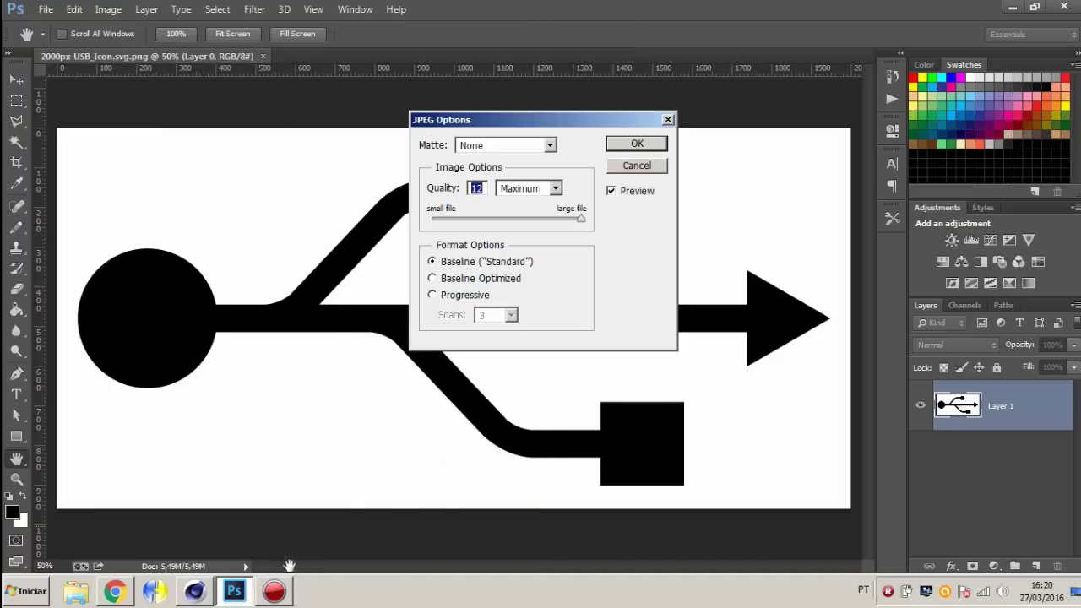
left_click(632, 144)
Switch to Cinema 4D and load 2000px-USB_Icon.svg.jpg as the Vectorizer's texture without copying it to the project location
left_click(274, 591)
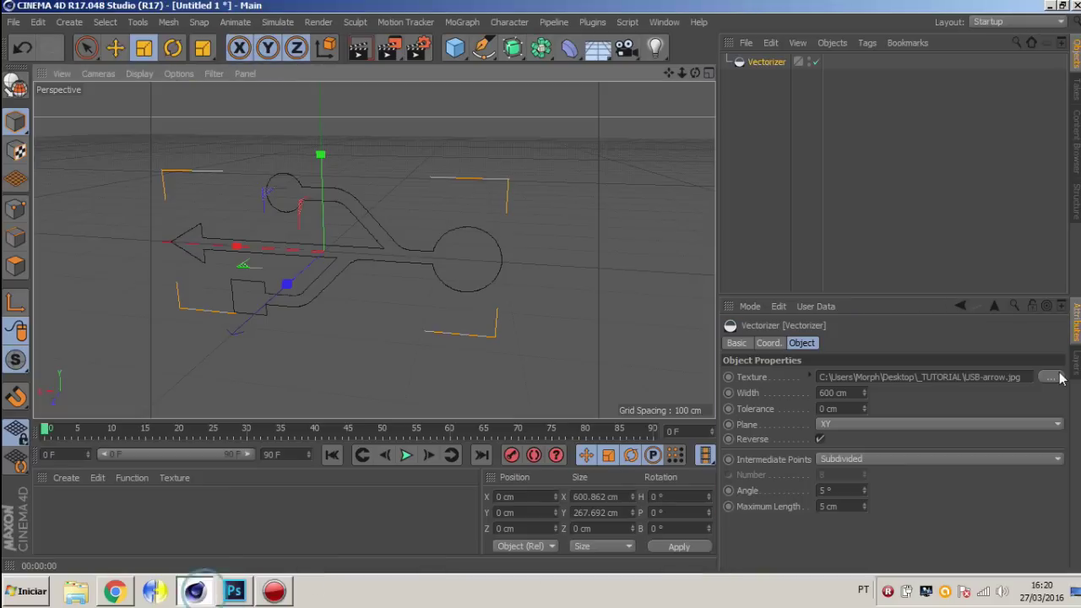
left_click(1051, 378)
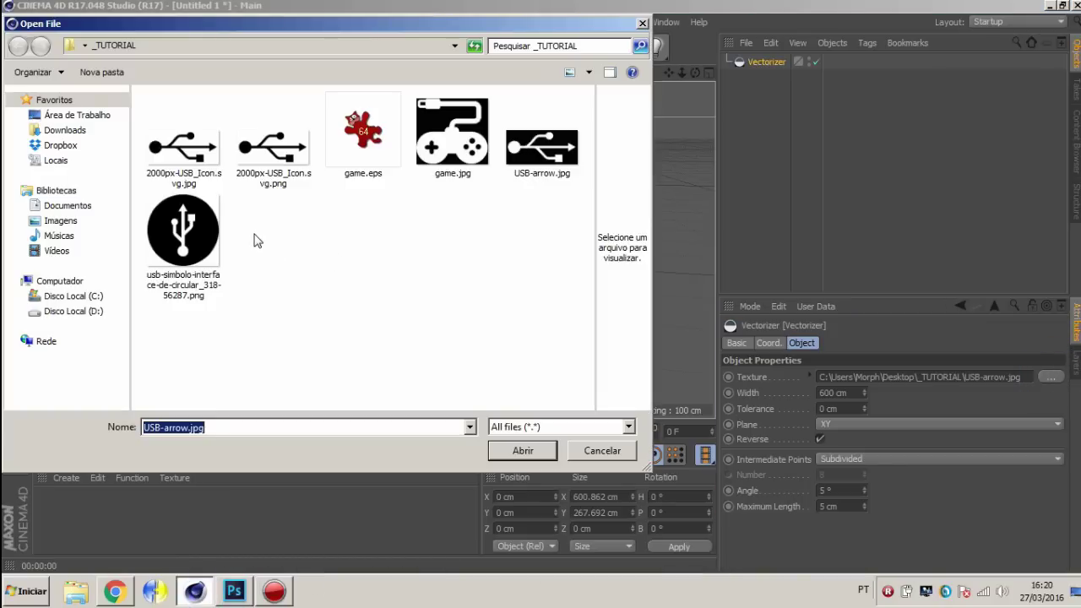
left_click(186, 159)
left_click(551, 448)
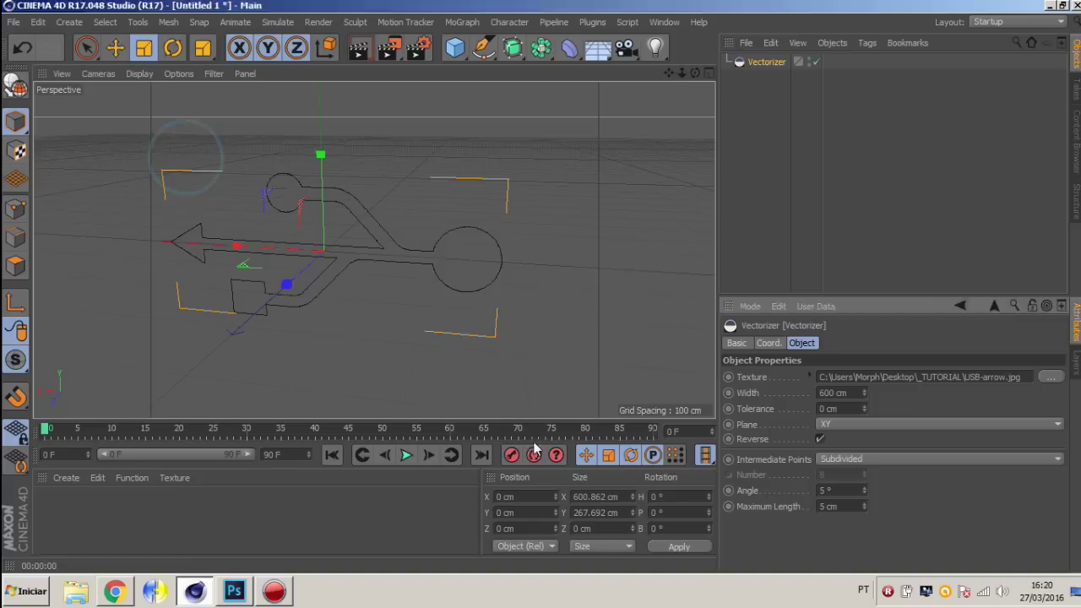
left_click(627, 337)
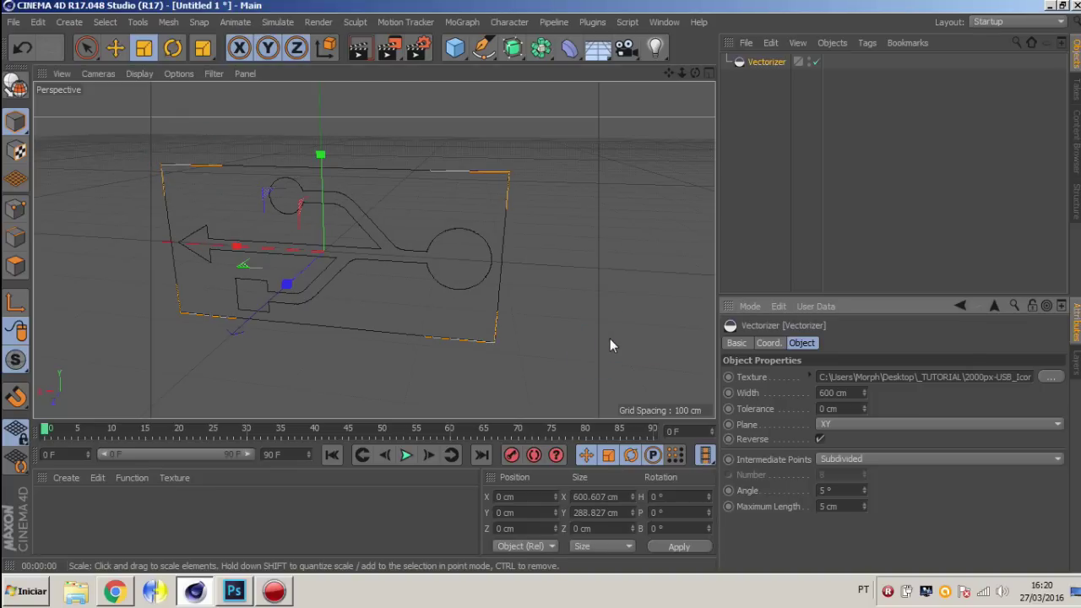
Add an Extrude object as the parent of the Vectorizer and view the extruded shape from several angles
left_click_drag(695, 73, 864, 51)
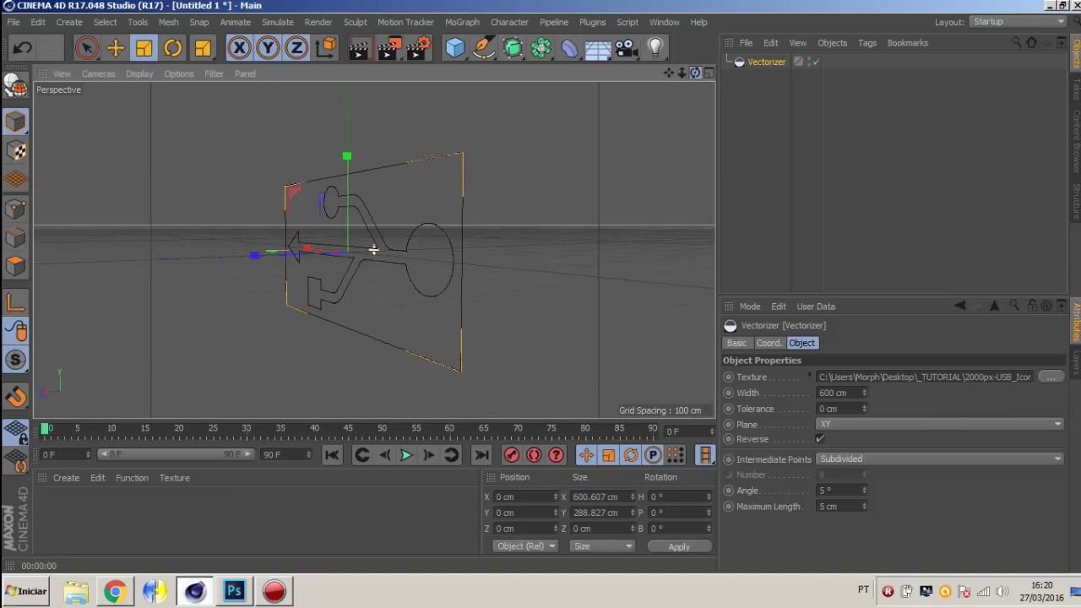
left_click_drag(695, 72, 737, 88)
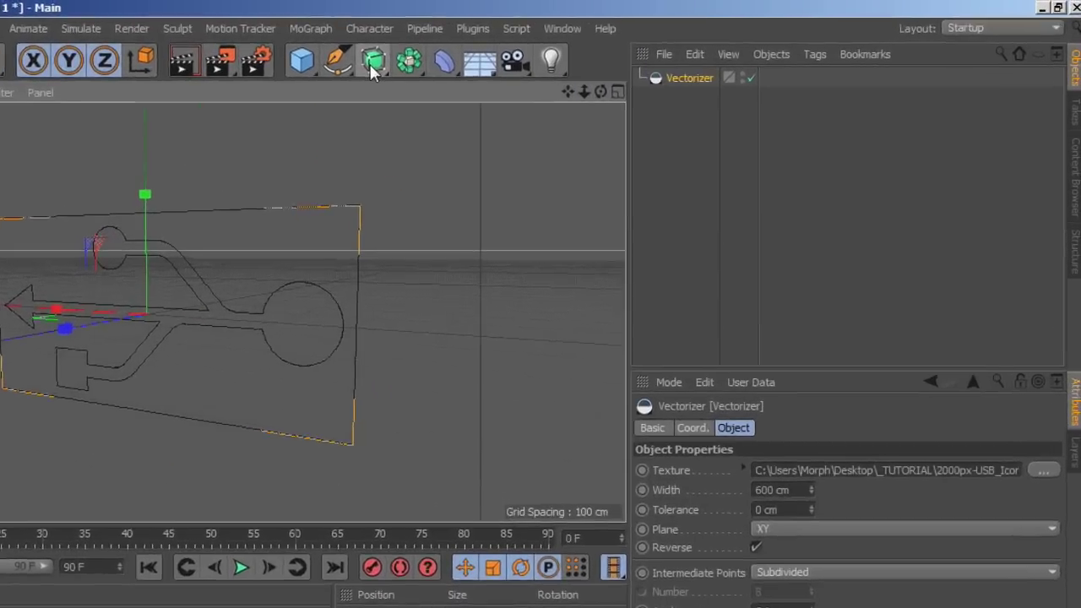
left_click(513, 48)
left_click(353, 127, "alt")
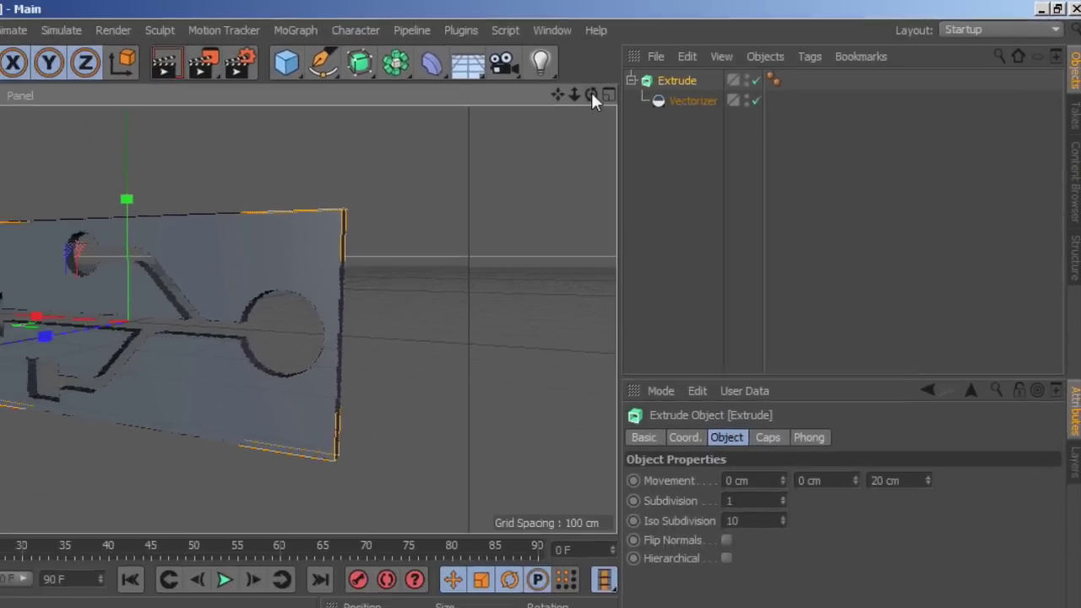
left_click_drag(592, 95, 438, 140)
mouse_move(371, 245)
left_mouse_down("alt")
mouse_move(356, 235)
mouse_move(375, 249)
left_mouse_up("alt")
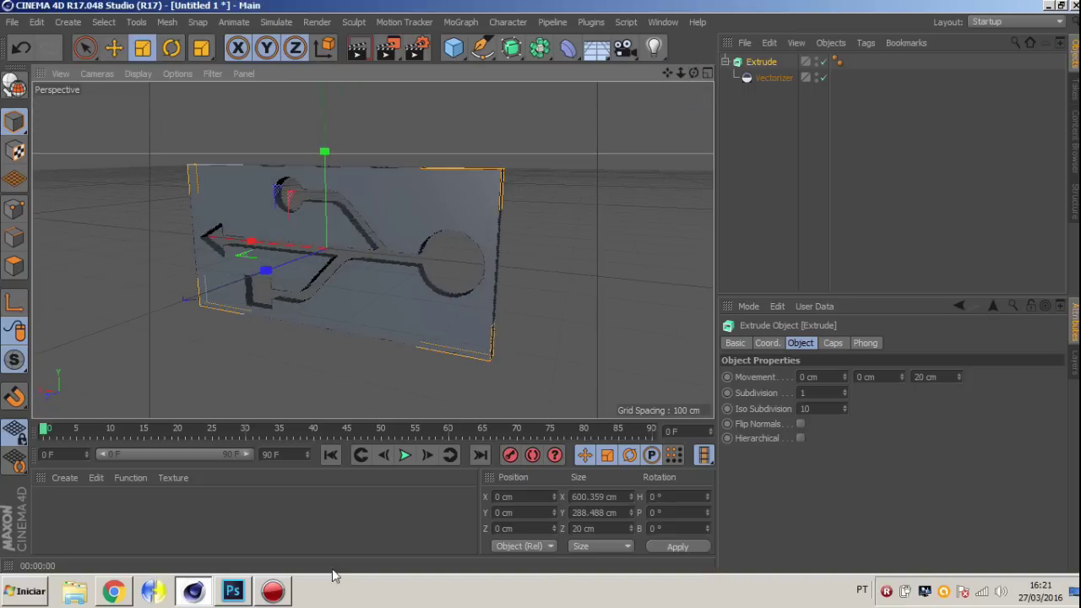
Switch to Photoshop, invert the icon back to white on black and save it, also replacing the JPEG 2000px-USB_Icon.svg.jpg
left_click(233, 591)
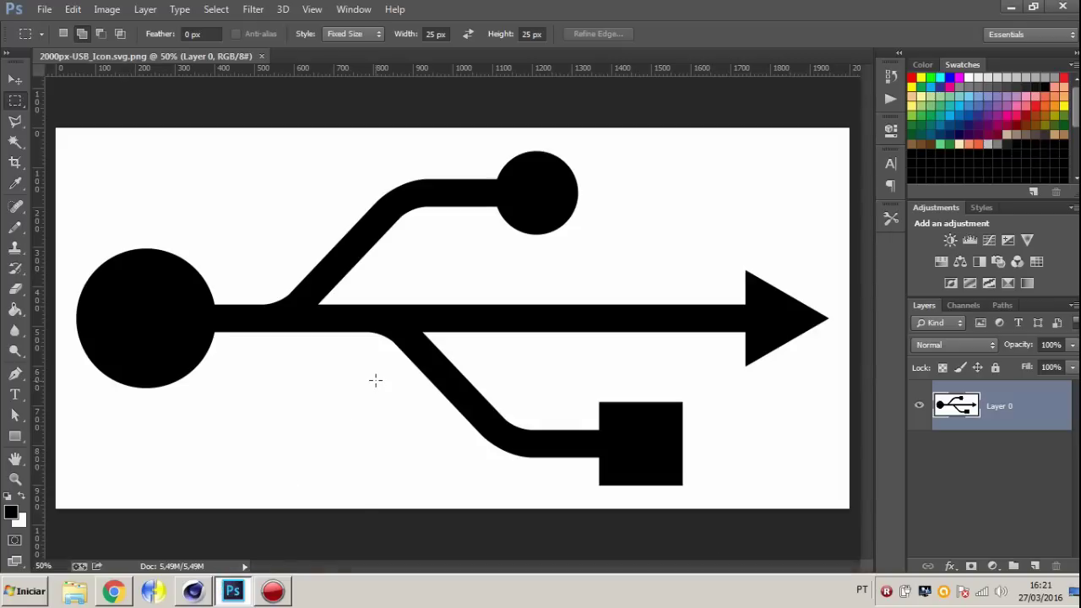
key("ctrl+i")
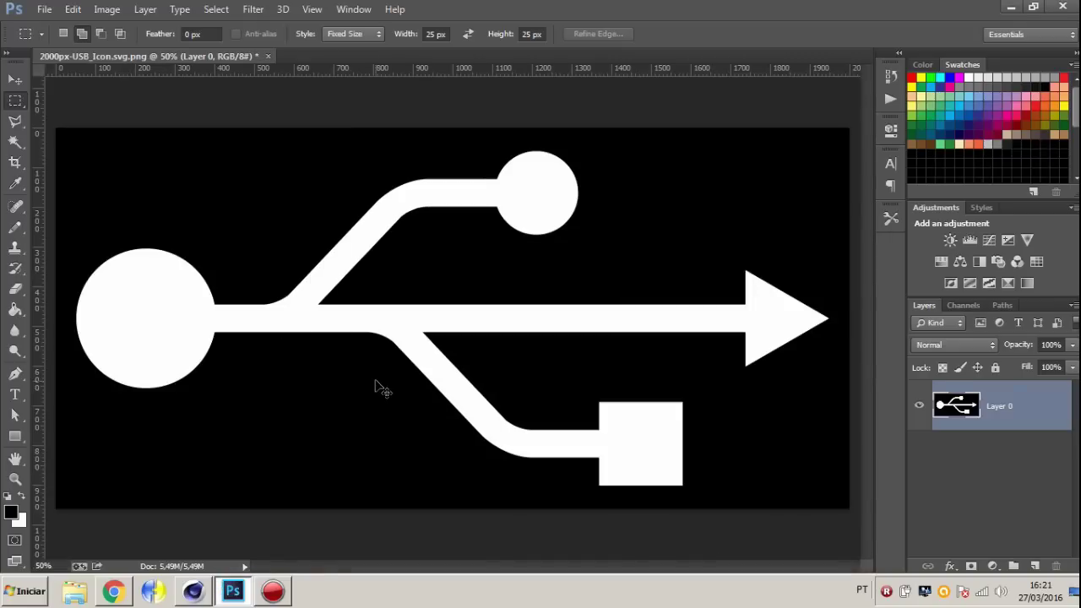
key("ctrl+s")
key("ctrl+shift+s")
left_click(262, 318)
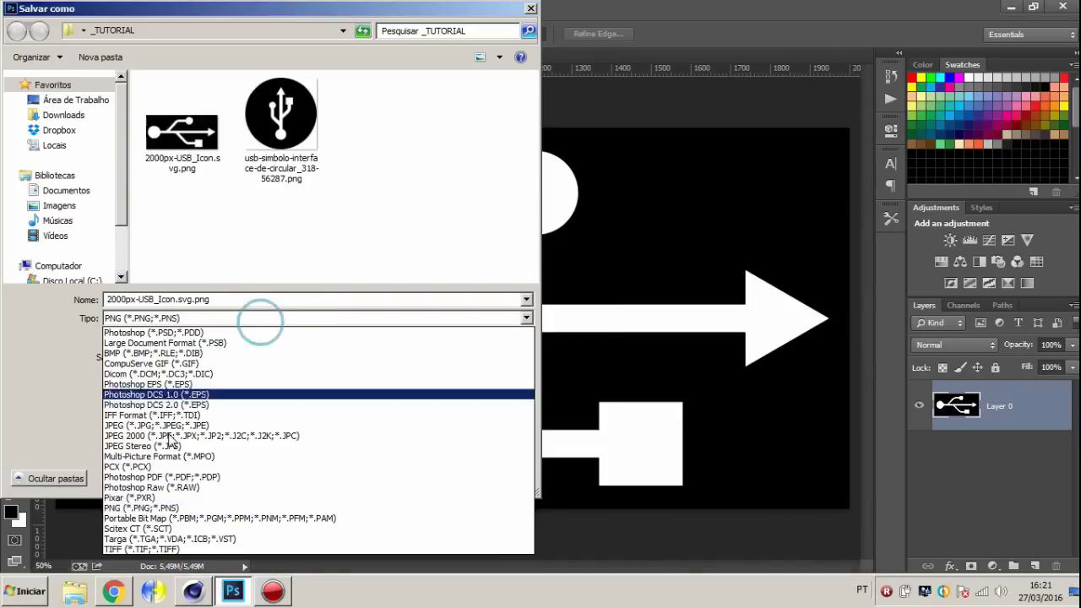
left_click(169, 427)
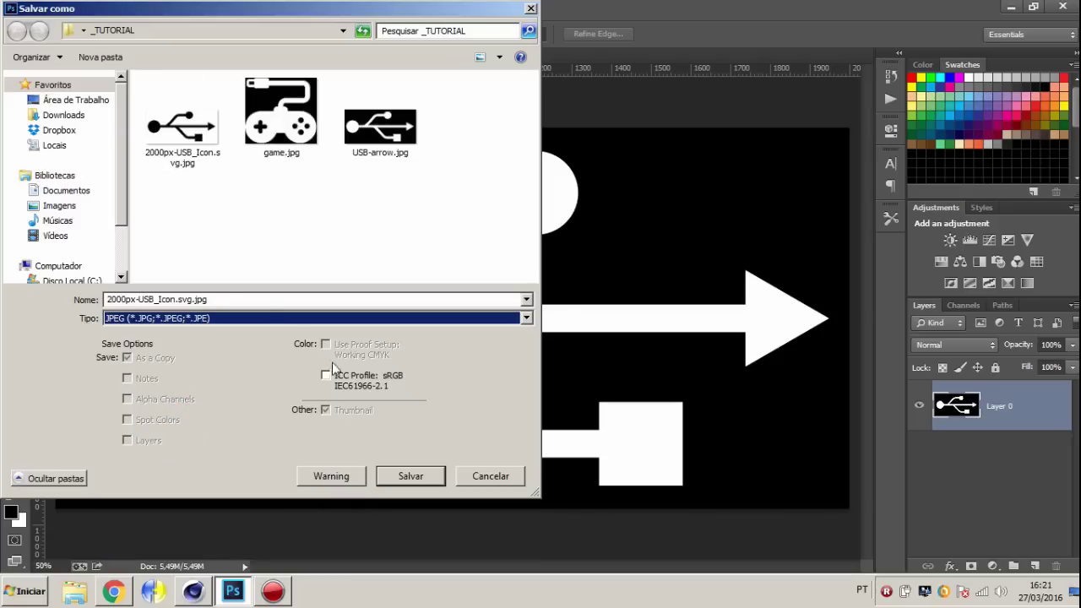
left_click(429, 483)
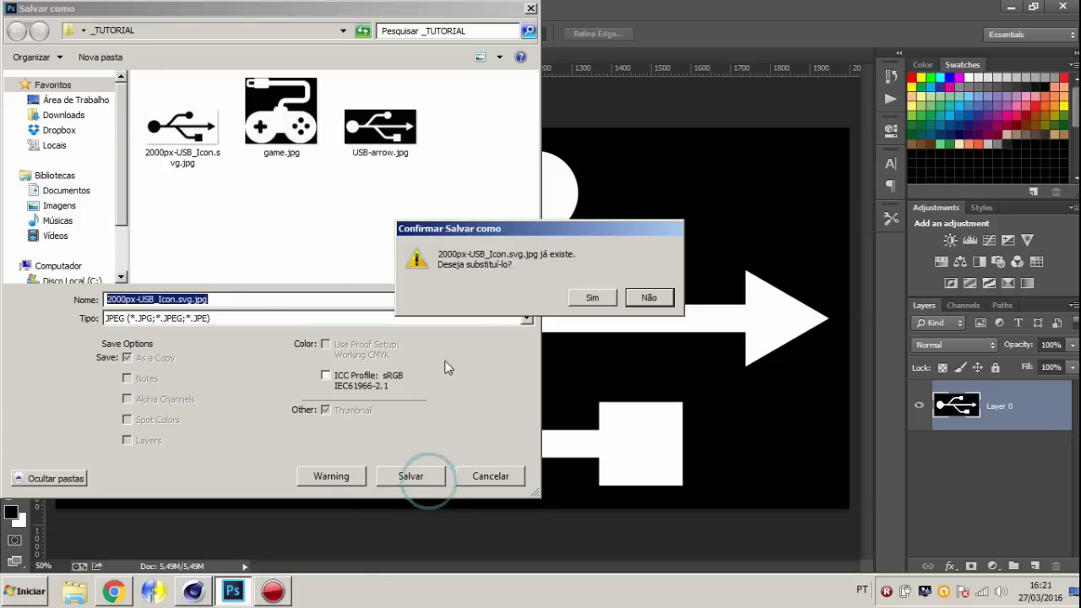
left_click(610, 297)
left_click(625, 145)
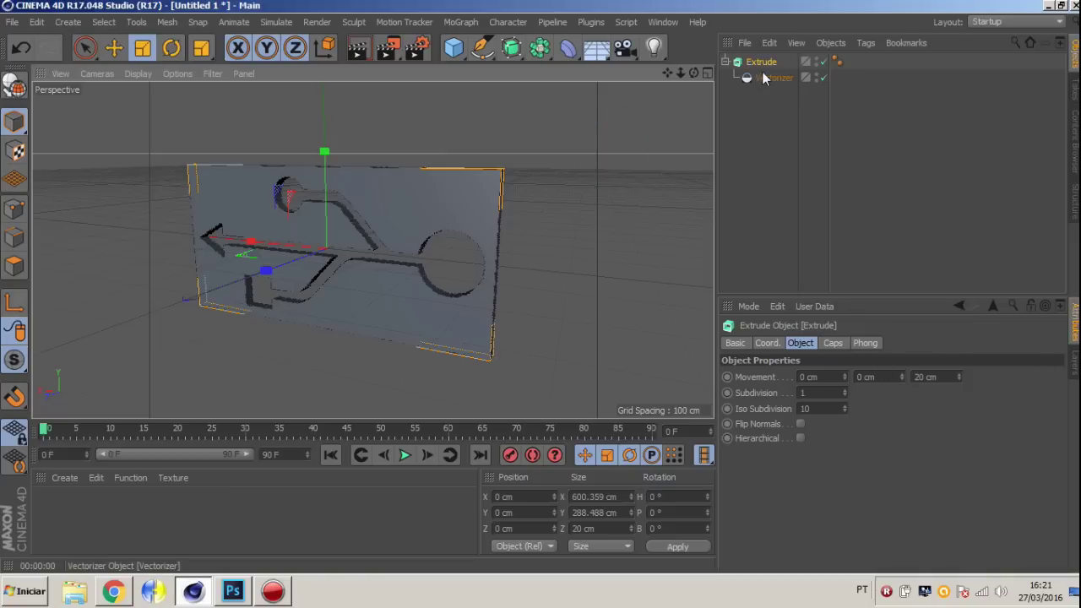
Switch to Cinema 4D and try to reload 2000px-USB_Icon.svg.jpg as the Vectorizer's texture, declining the project copy
left_click(774, 77)
left_click(1049, 380)
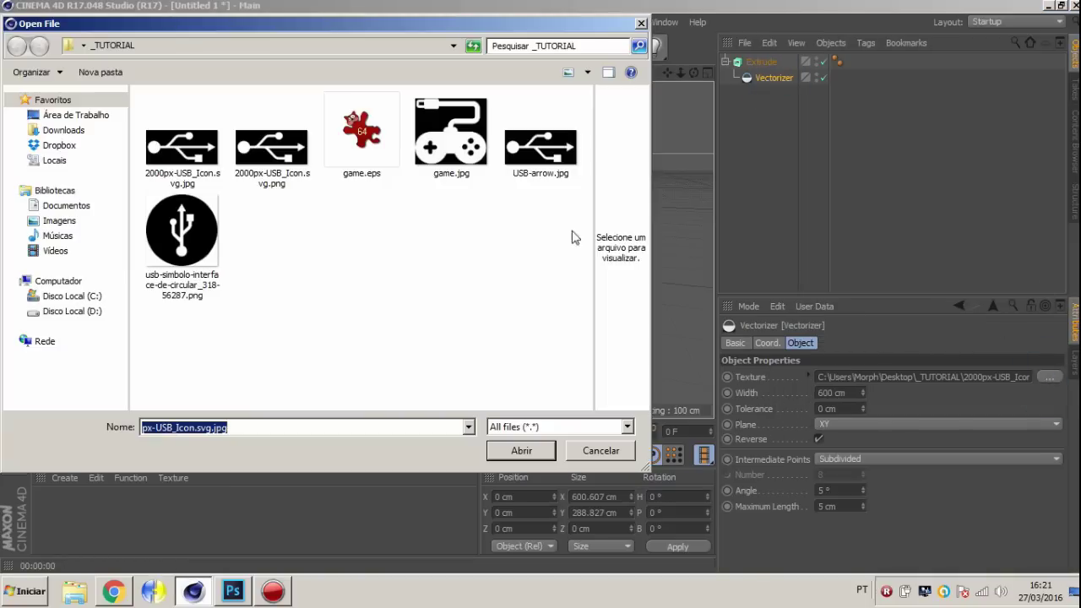
left_click(188, 154)
left_click(522, 452)
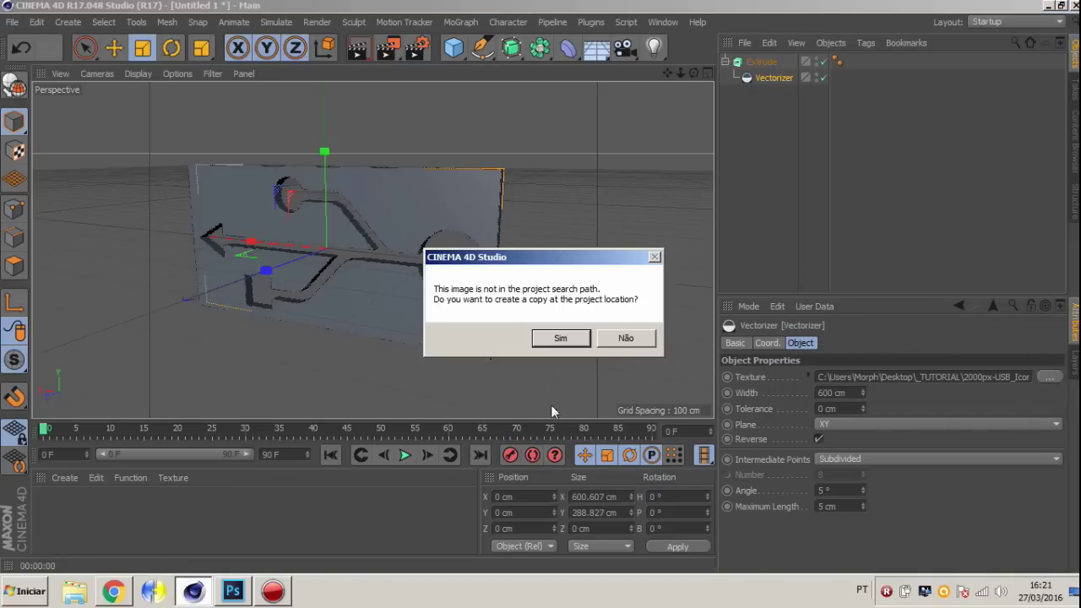
left_click(625, 338)
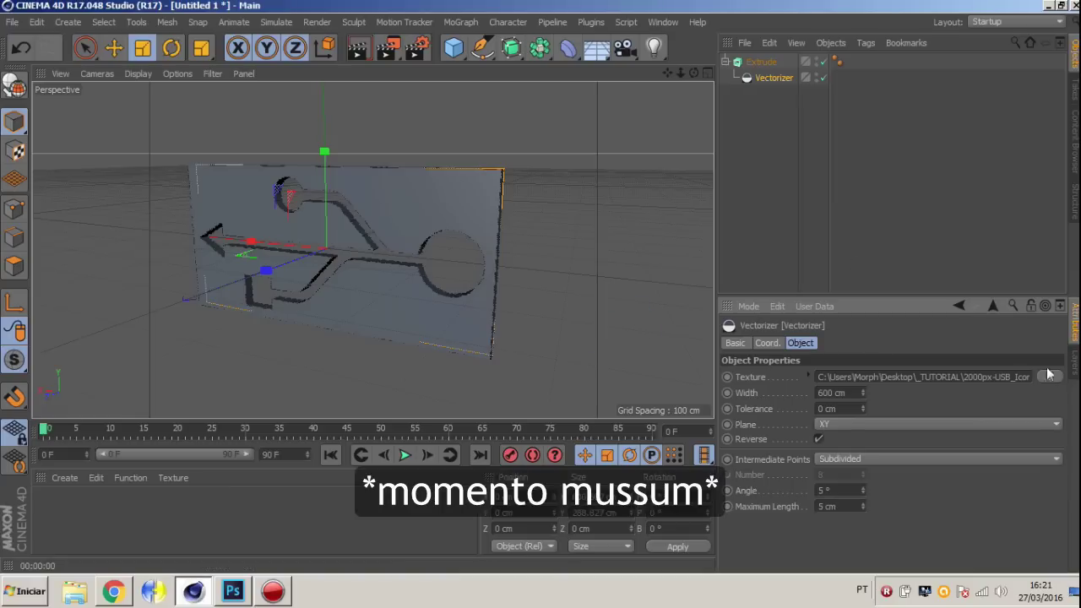
left_click_drag(693, 74, 665, 104)
left_click(234, 592)
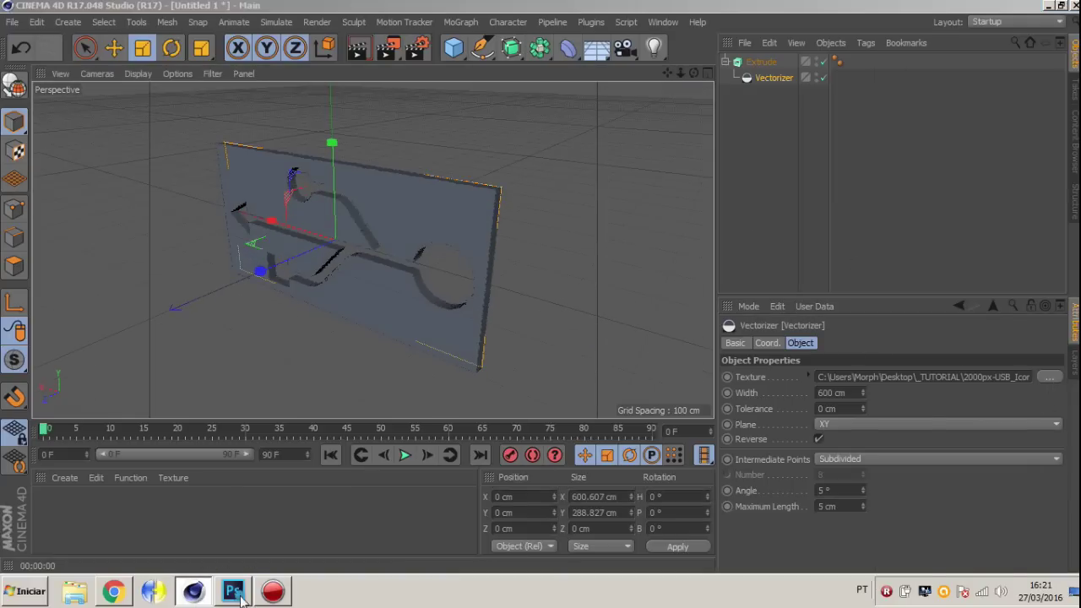
key("ctrl+shift+s")
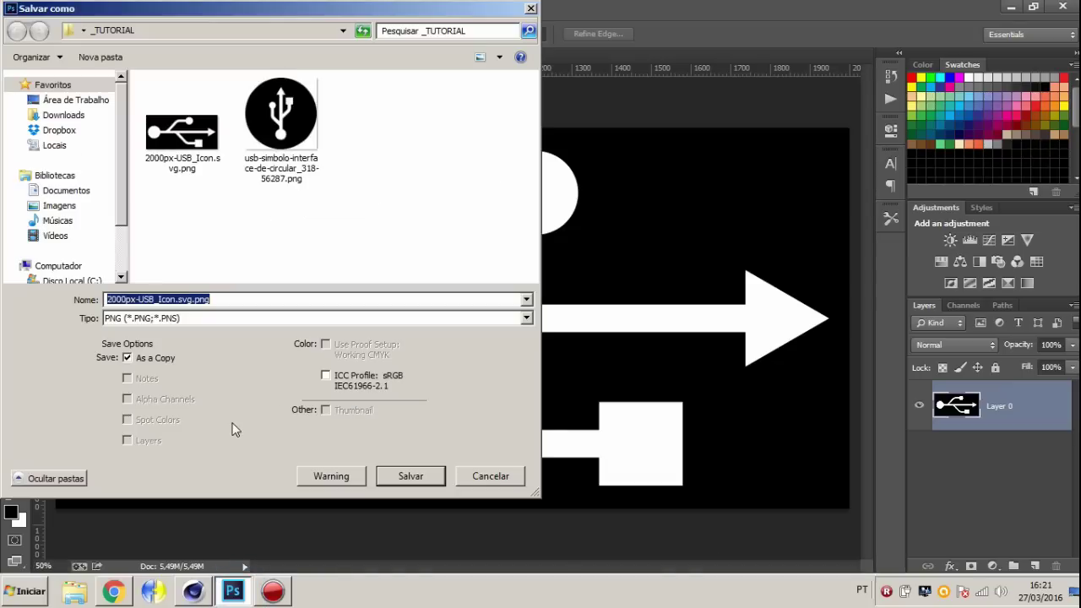
left_click(169, 318)
left_click(168, 426)
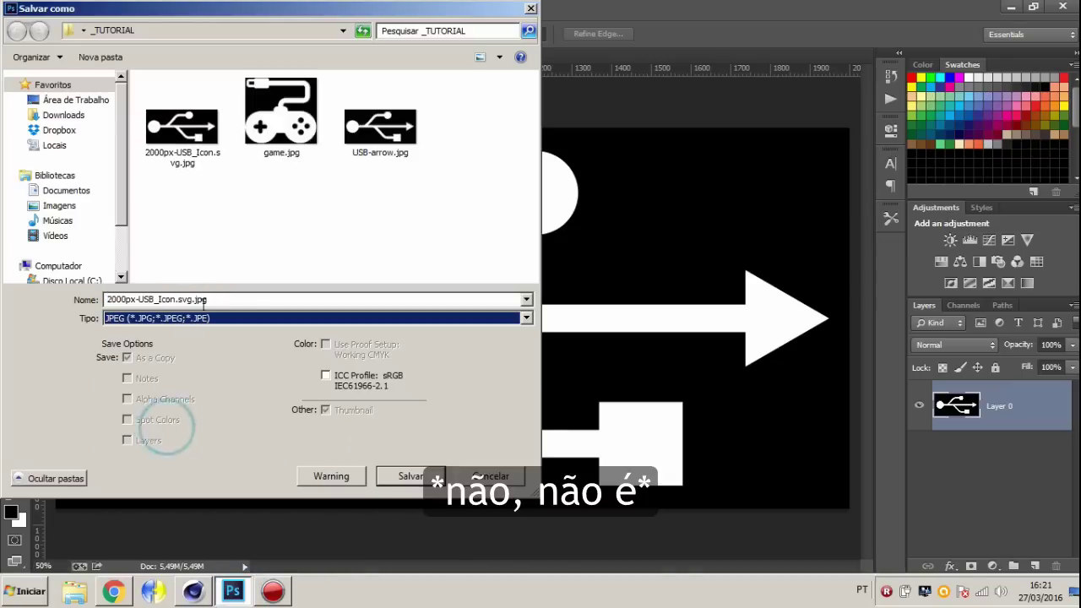
double_click(215, 299)
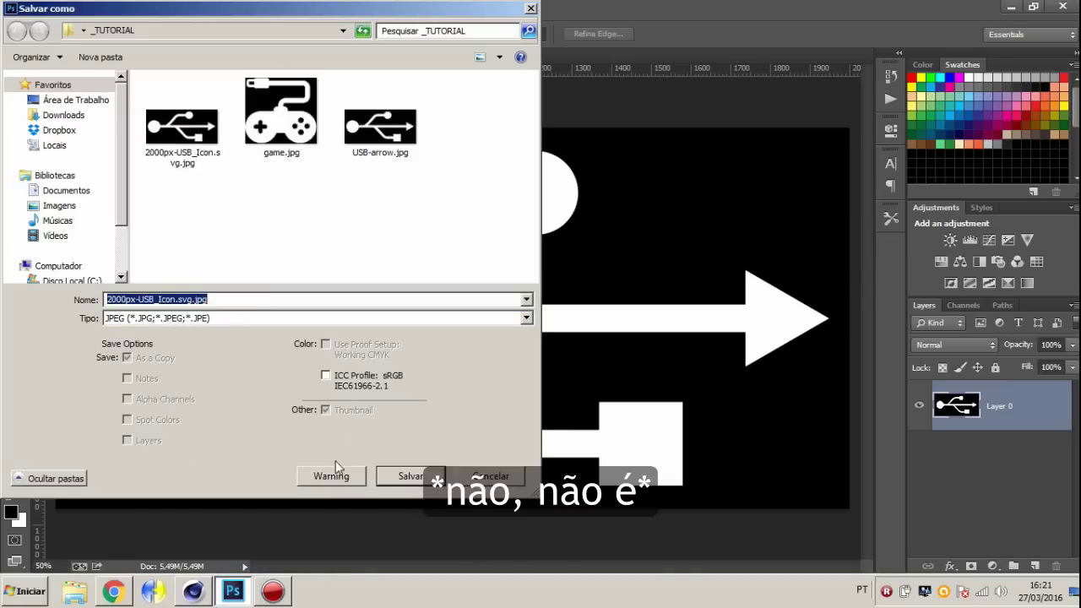
key("Escape")
Load USB-arrow.jpg as the Vectorizer's texture in Cinema 4D without a project copy, and view the extruded symbol from its other side
left_click(201, 591)
left_click(1049, 377)
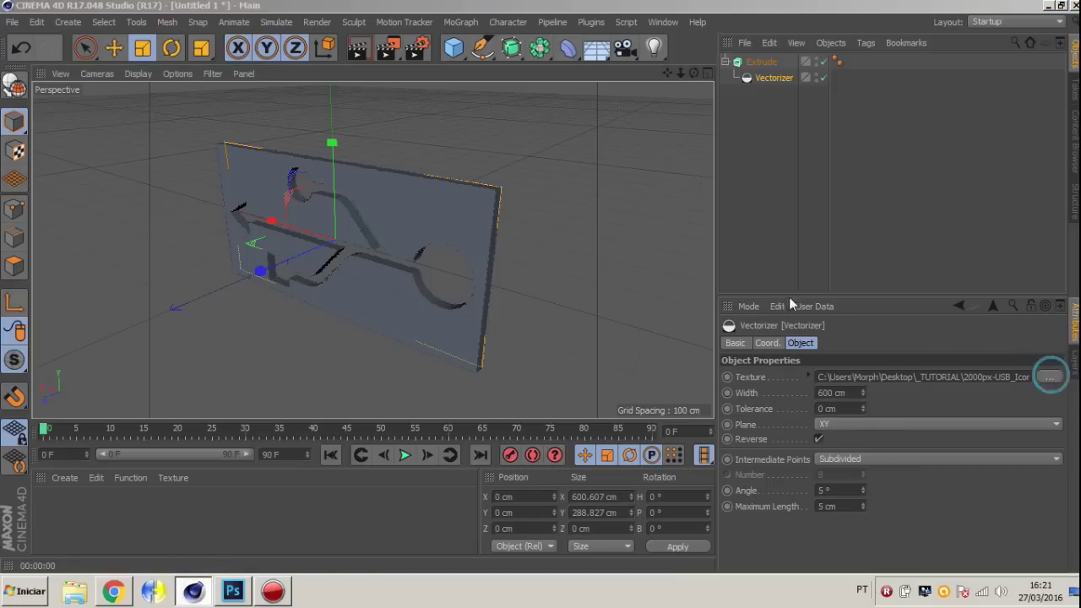
left_click(528, 152)
left_click(536, 450)
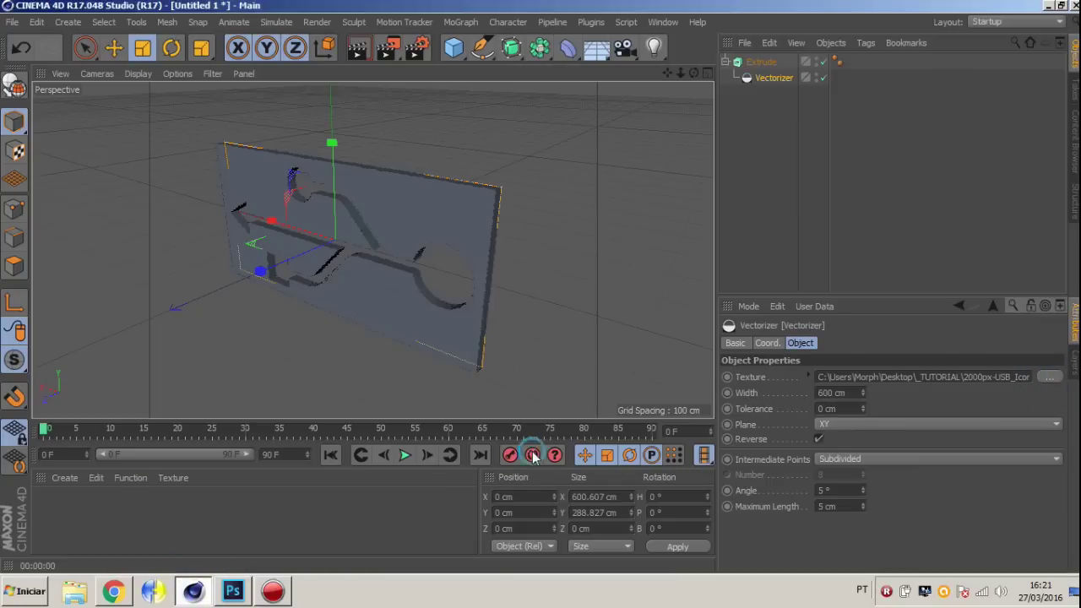
left_click(626, 338)
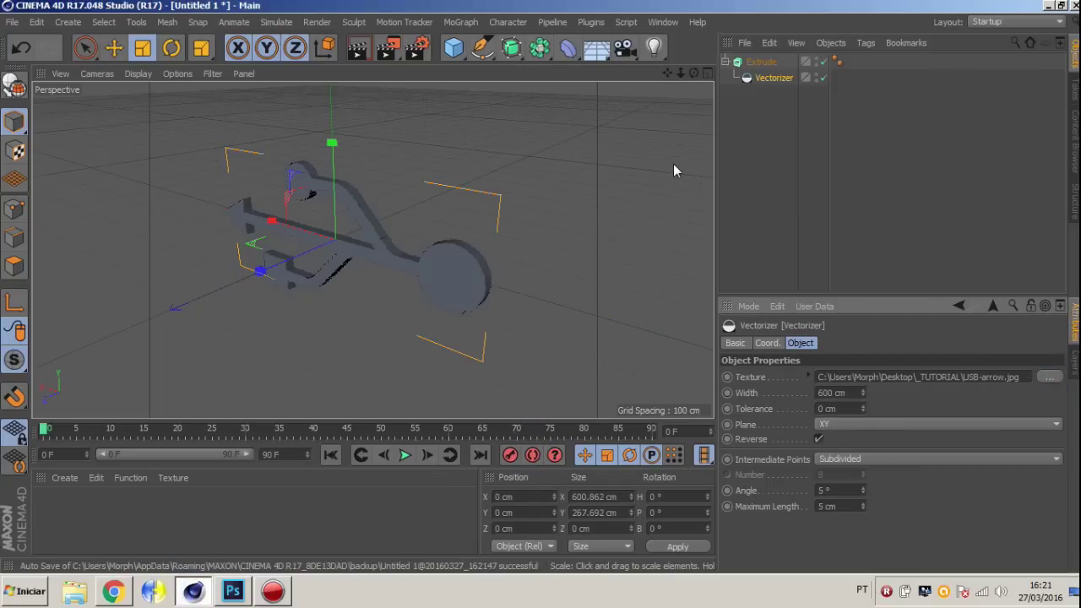
left_click_drag(693, 72, 790, 74)
left_click_drag(694, 74, 667, 72)
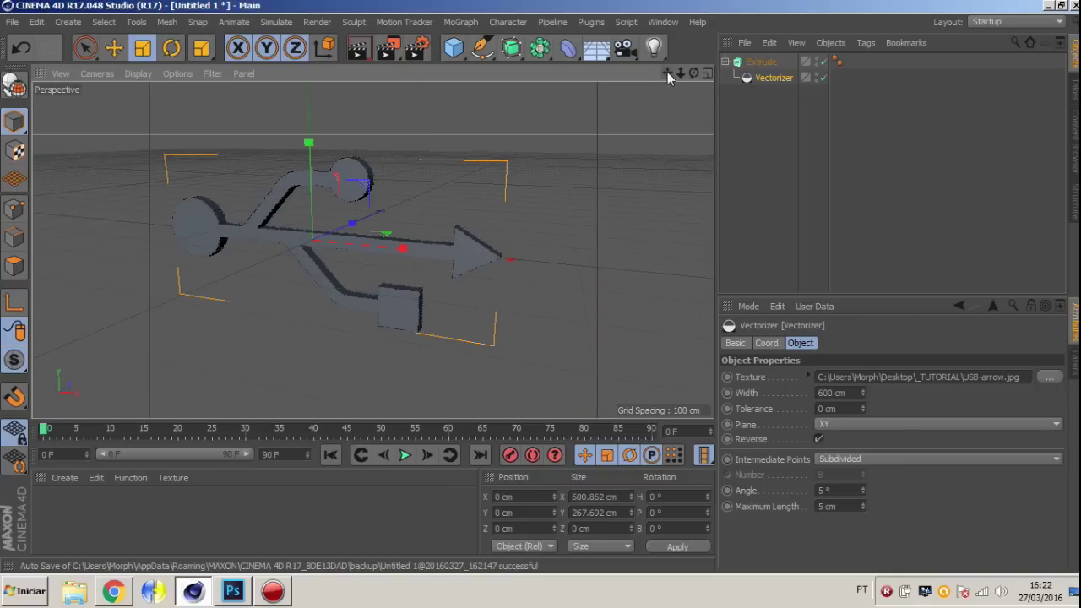